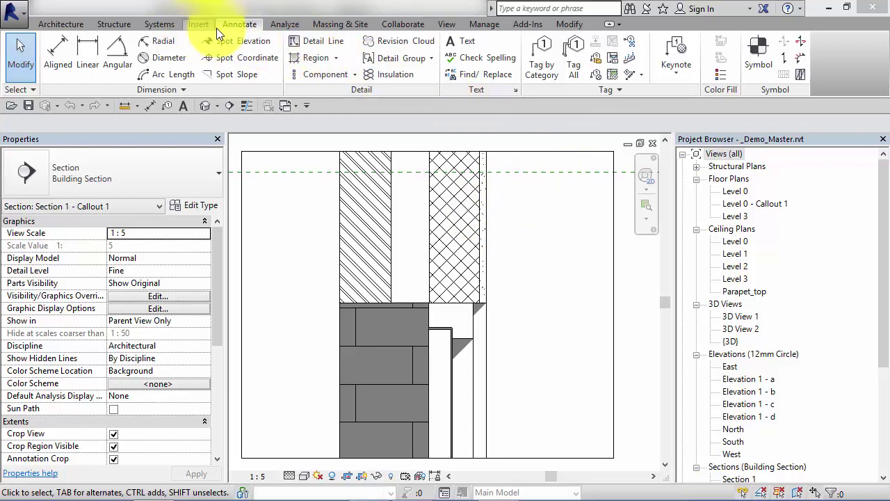
# - Start a filled region and sketch its rectangular boundary, about 40 by 93 mm, from the inner edge of the wall's plasterboard layer
pyautogui.click(238, 26)
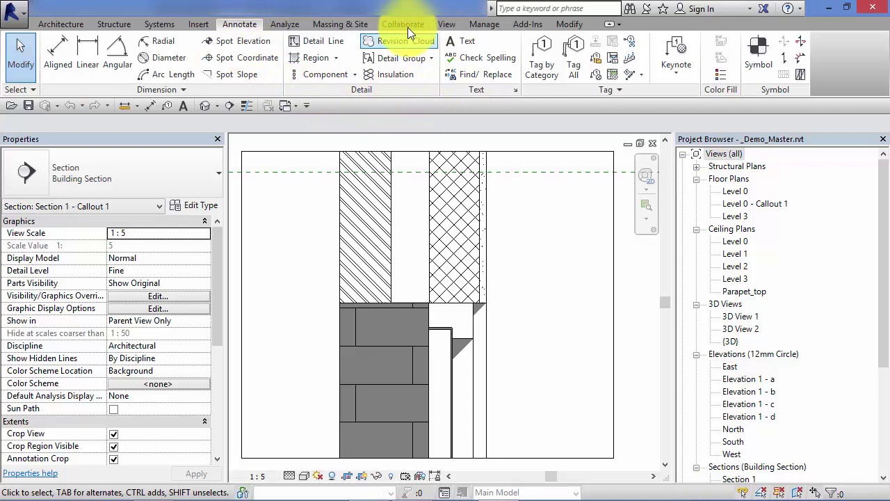
pyautogui.click(338, 60)
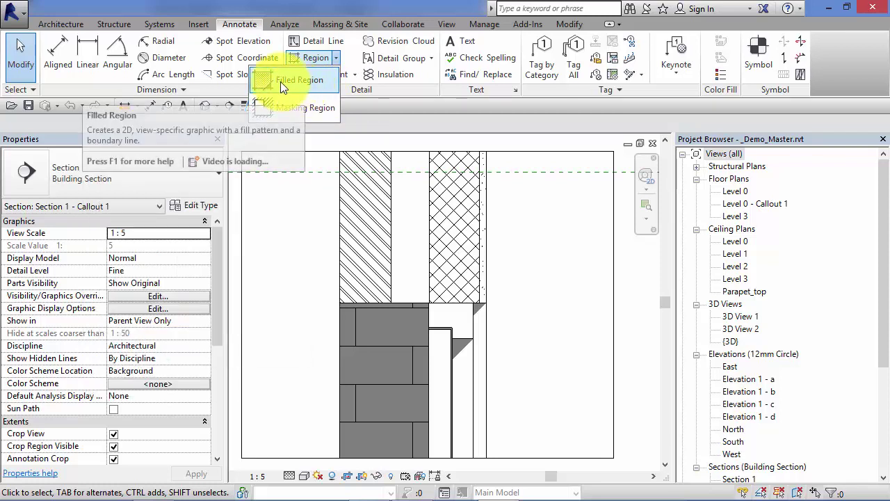
pyautogui.click(321, 82)
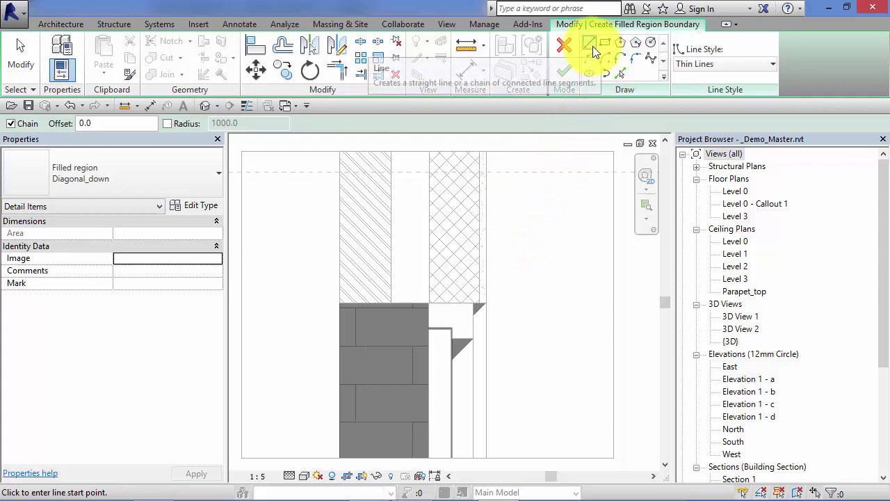
pyautogui.click(606, 43)
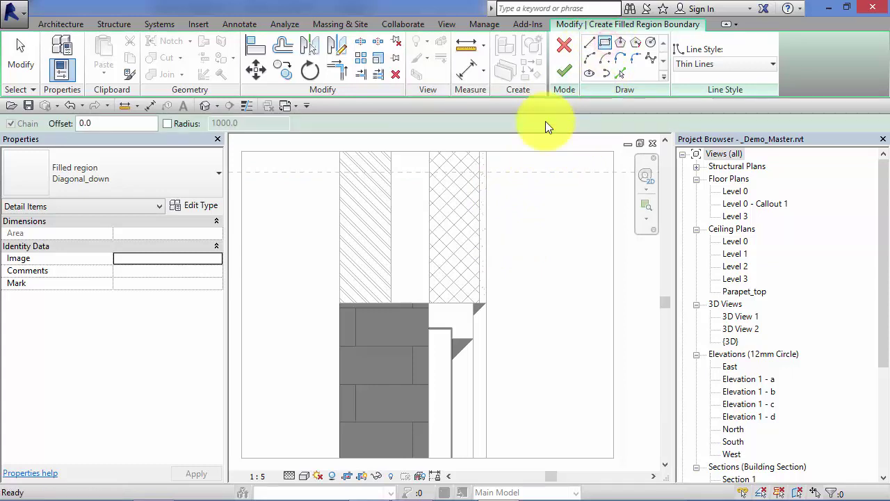
pyautogui.scroll(2, 515, 186)
pyautogui.scroll(1, 505, 195)
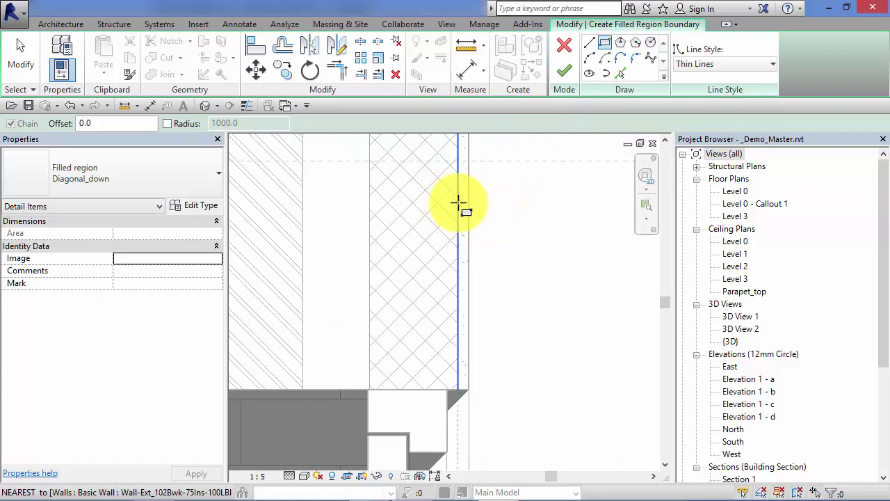
pyautogui.click(458, 202)
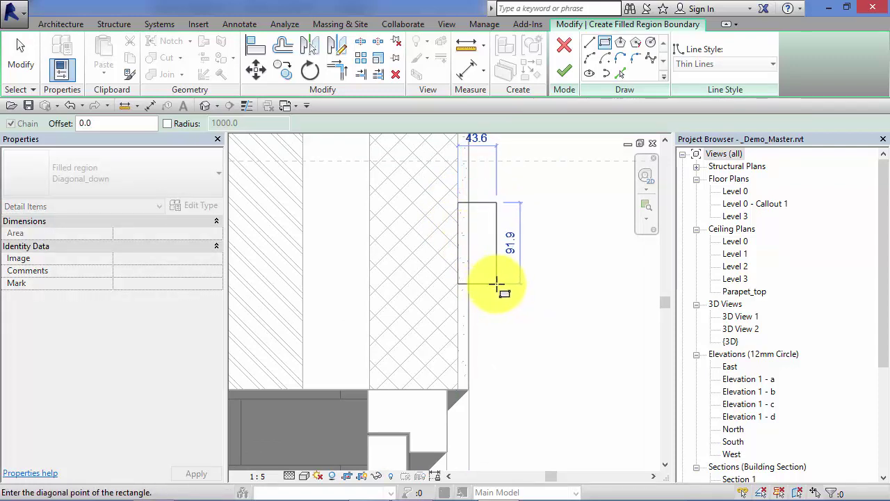
pyautogui.click(494, 283)
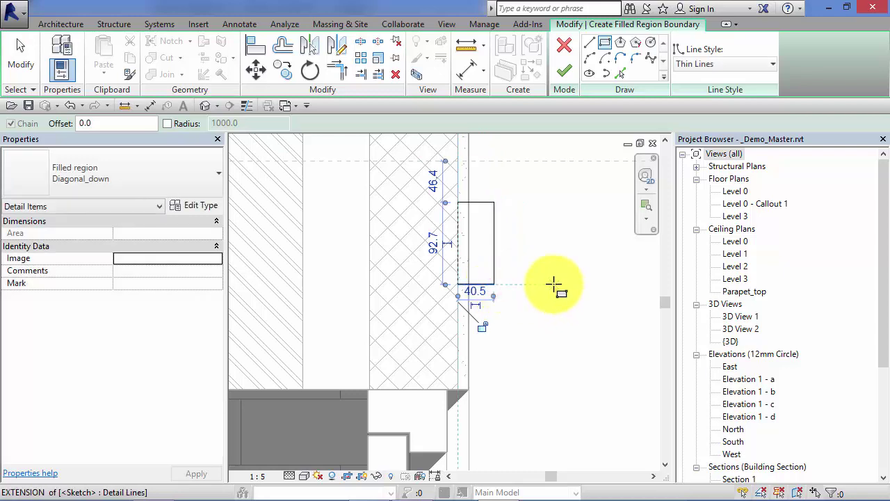
pyautogui.moveTo(557, 284); pyautogui.dragTo(583, 255, button='middle')
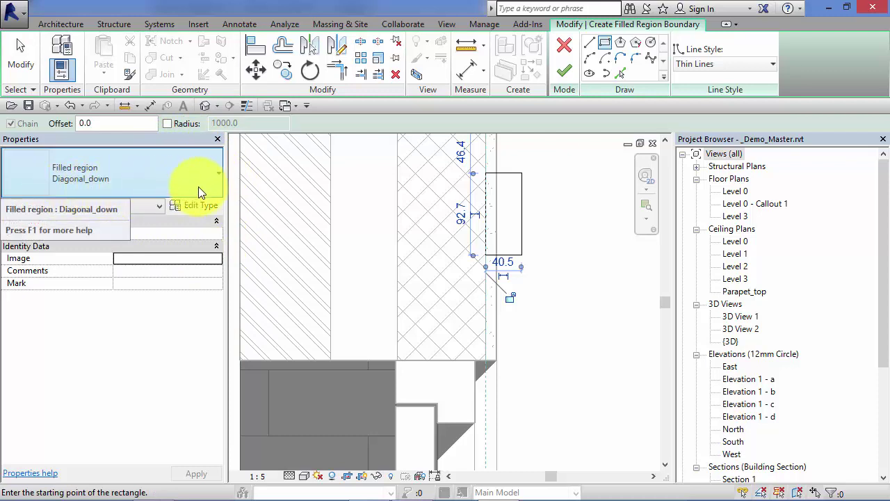
# - Set the filled region type to Diagonal_up and finish the boundary sketch
pyautogui.click(213, 175)
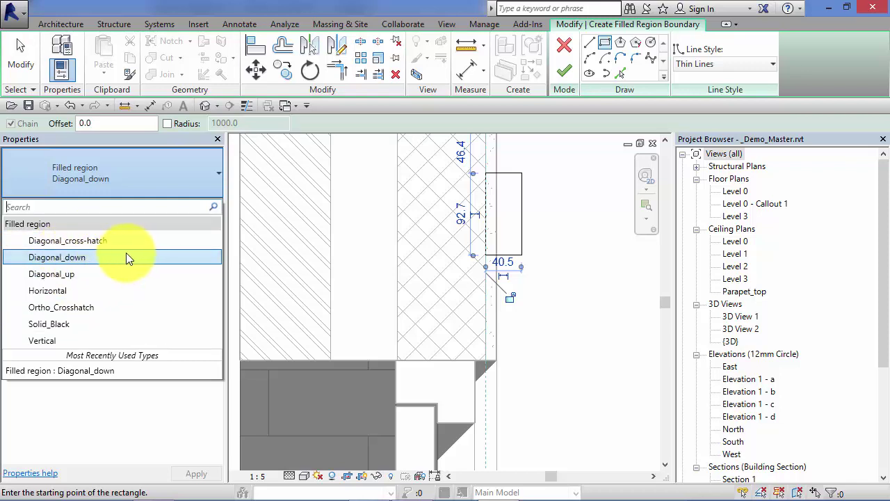
pyautogui.click(81, 274)
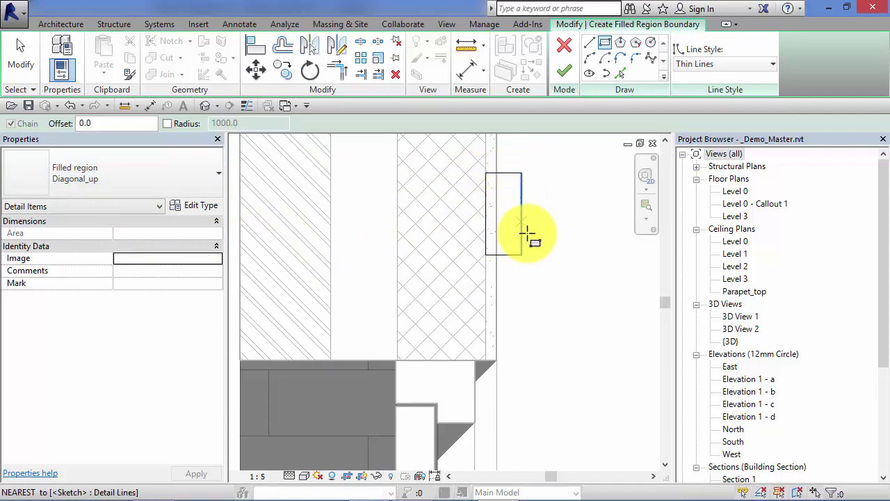
pyautogui.click(564, 70)
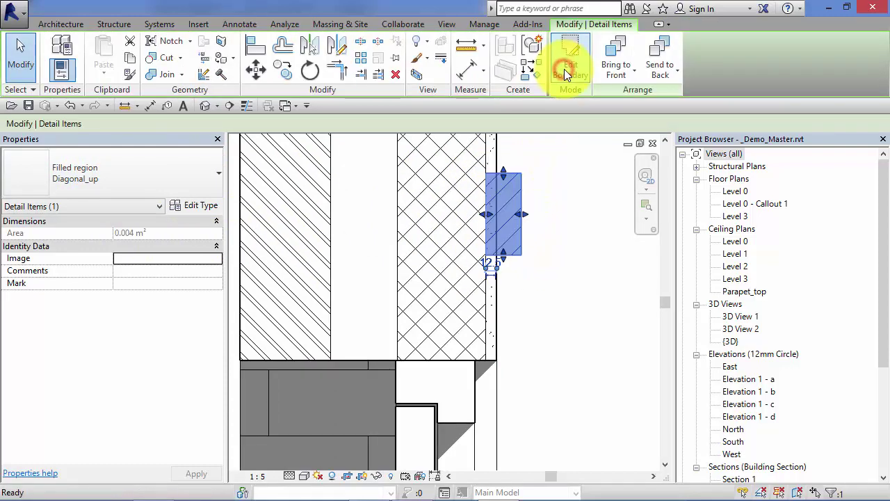
pyautogui.click(555, 191)
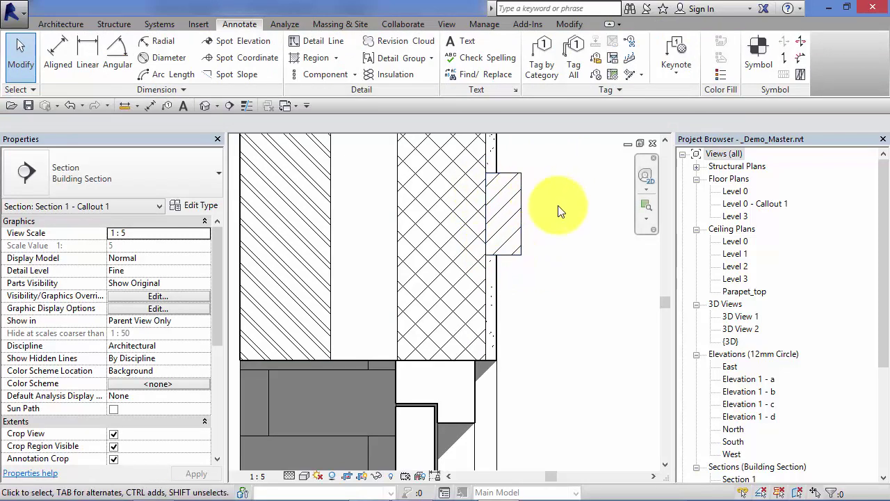
pyautogui.moveTo(558, 206); pyautogui.dragTo(548, 214, button='middle')
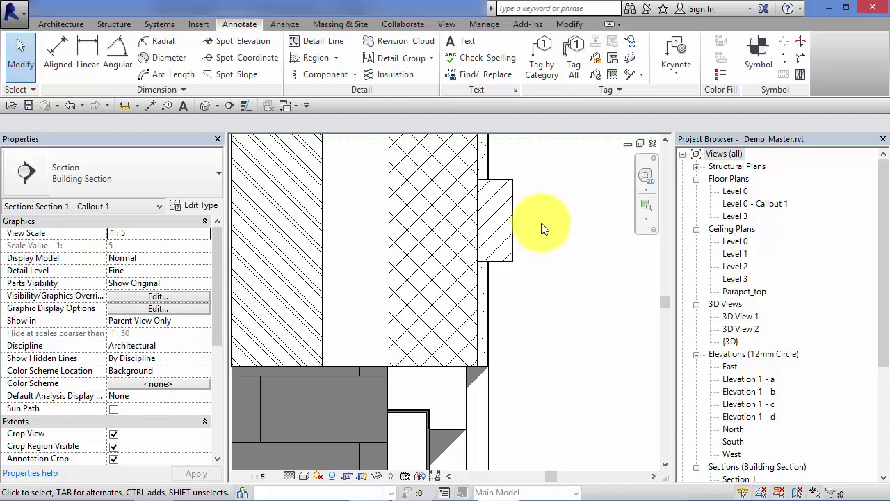
pyautogui.moveTo(544, 230); pyautogui.dragTo(614, 266, button='middle')
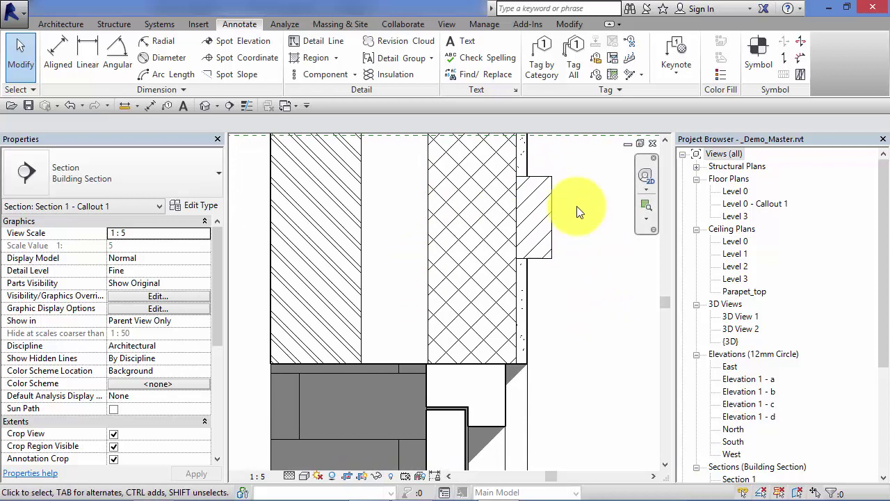
pyautogui.scroll(3, 577, 199)
pyautogui.moveTo(589, 224); pyautogui.dragTo(569, 248, button='middle')
pyautogui.scroll(-3, 542, 253)
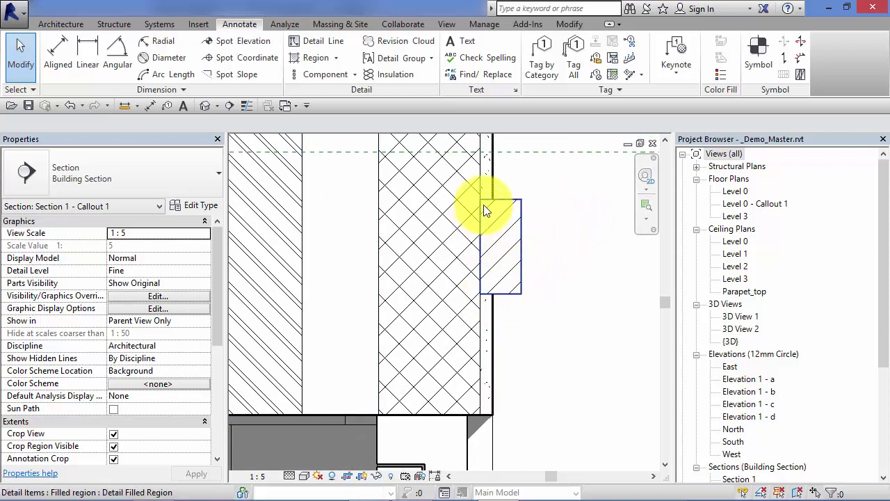
pyautogui.moveTo(573, 249); pyautogui.dragTo(564, 252, button='middle')
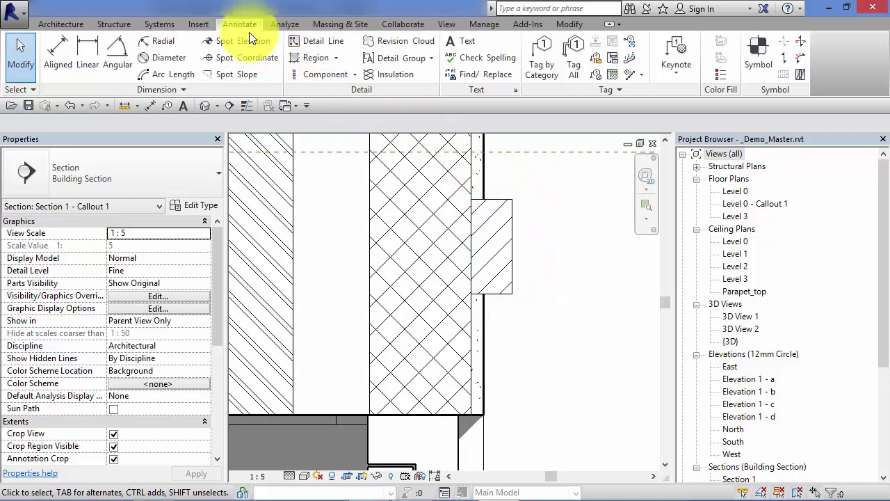
pyautogui.click(225, 25)
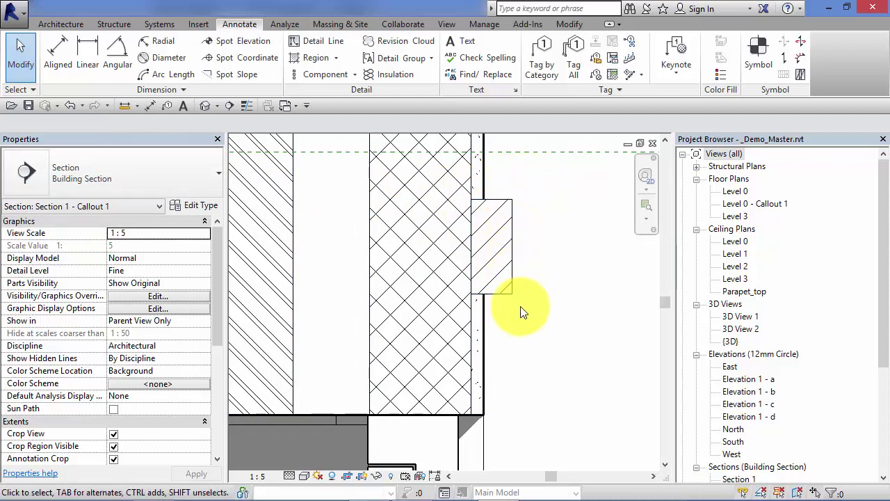
# - Move the filled region down along the wall lining, stretch its upper edge slightly and narrow it from its outer edge
pyautogui.click(513, 256)
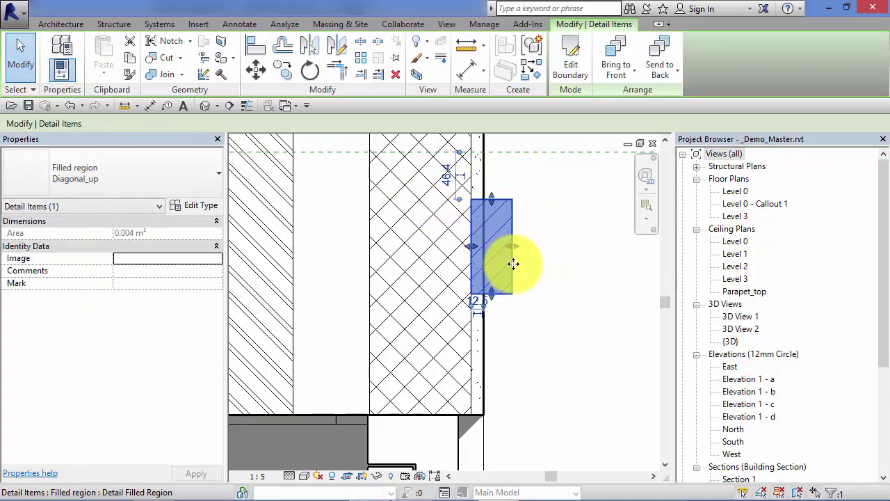
pyautogui.moveTo(513, 260); pyautogui.dragTo(527, 302)
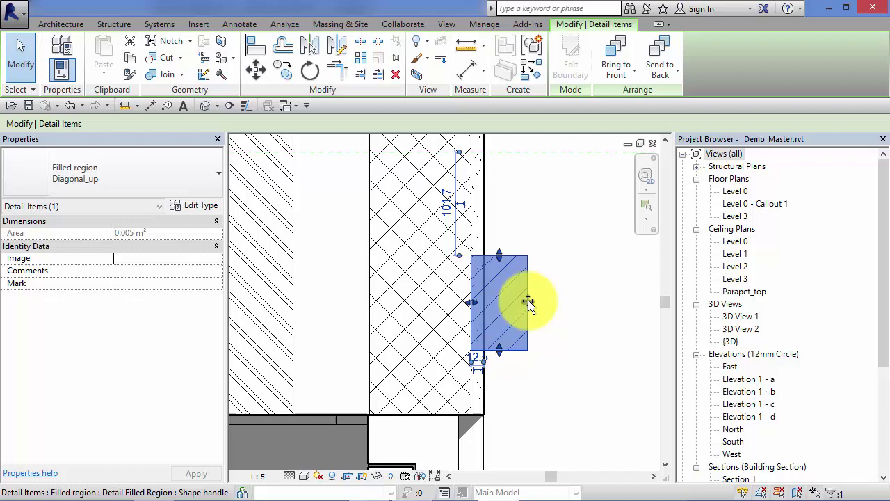
pyautogui.moveTo(498, 256)
pyautogui.mouseDown()
pyautogui.moveTo(498, 266)
pyautogui.moveTo(499, 250)
pyautogui.mouseUp()
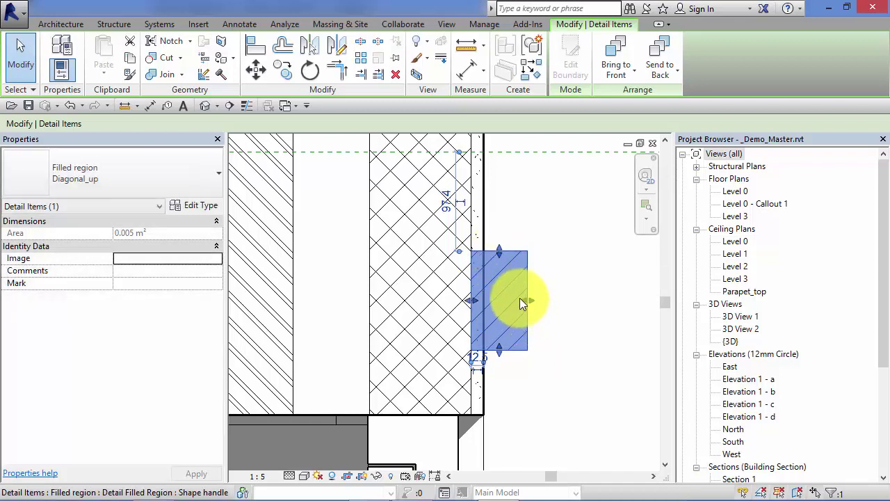
pyautogui.moveTo(523, 300); pyautogui.dragTo(504, 303)
pyautogui.moveTo(533, 313); pyautogui.dragTo(547, 294, button='middle')
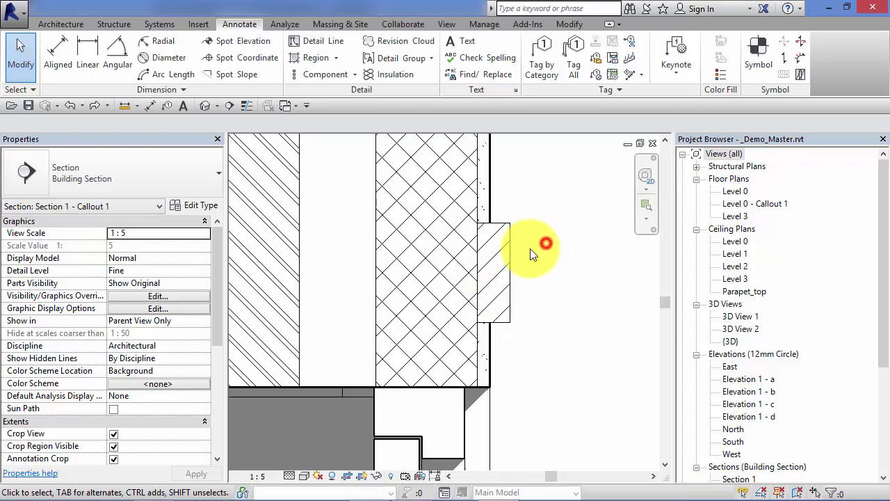
# - Change the filled region's type to Ortho_Crosshatch
pyautogui.click(510, 259)
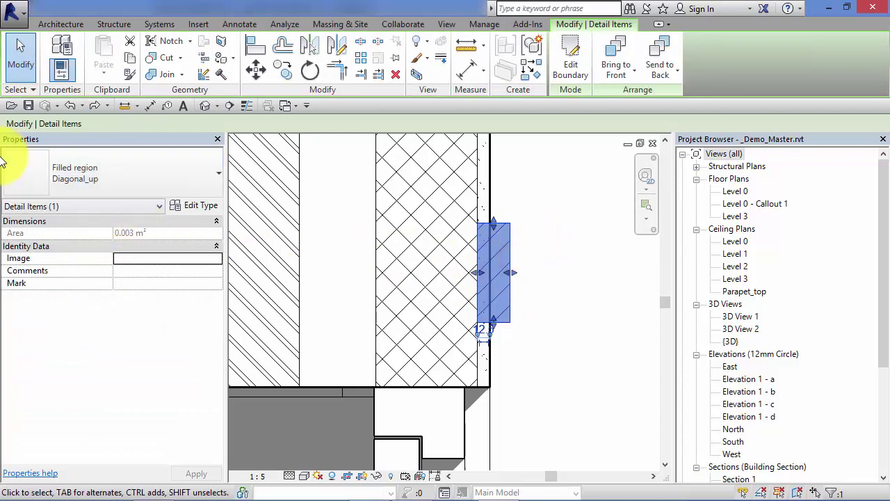
pyautogui.click(206, 171)
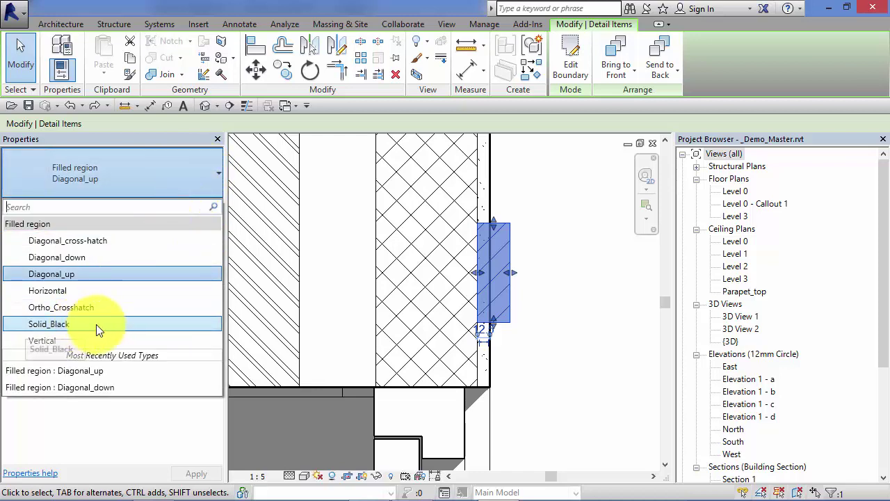
pyautogui.click(89, 306)
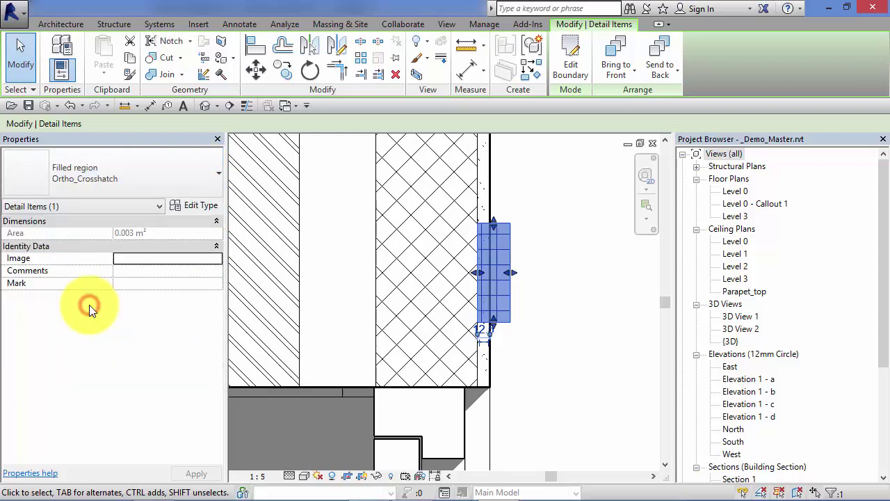
pyautogui.click(557, 254)
# - Change the filled region's type to Diagonal_cross-hatch
pyautogui.click(508, 256)
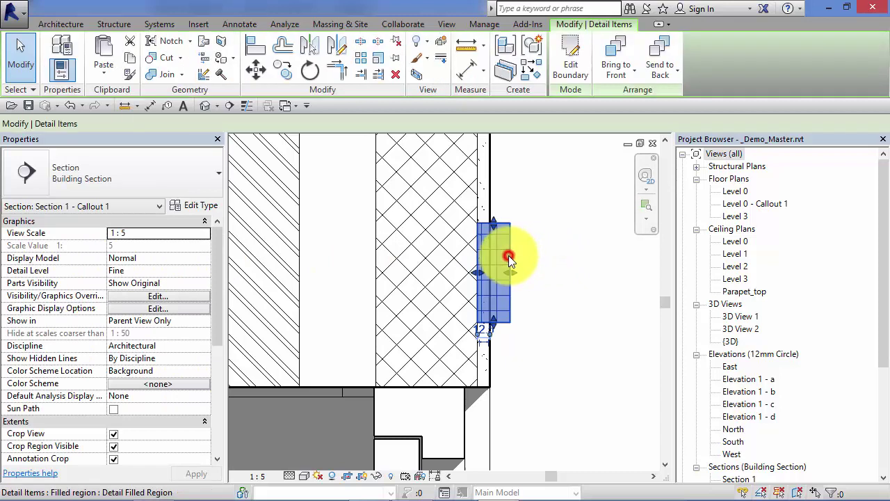
pyautogui.click(201, 180)
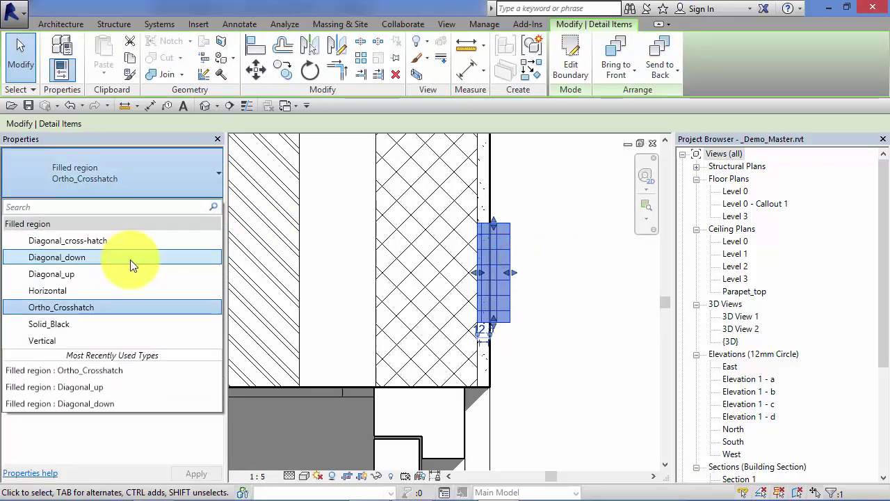
pyautogui.click(122, 240)
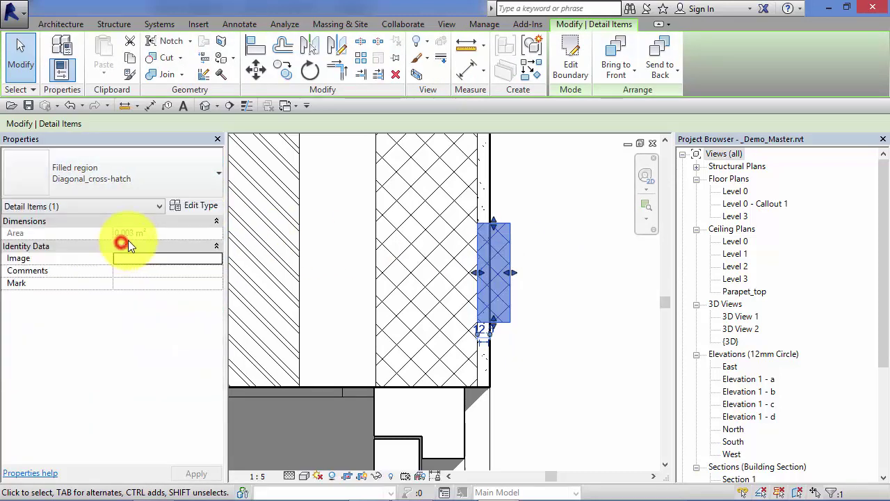
pyautogui.click(564, 230)
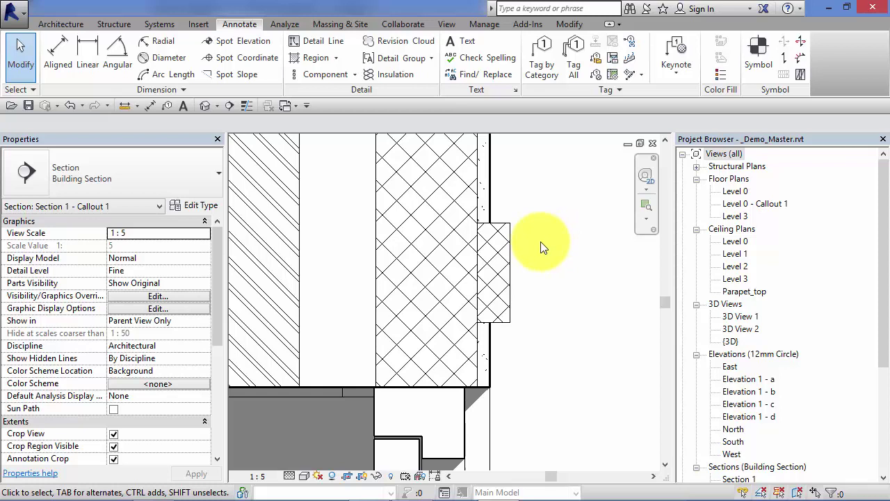
# - Duplicate the filled region's type under the name Diagonal_cross-hatch 2
pyautogui.click(511, 270)
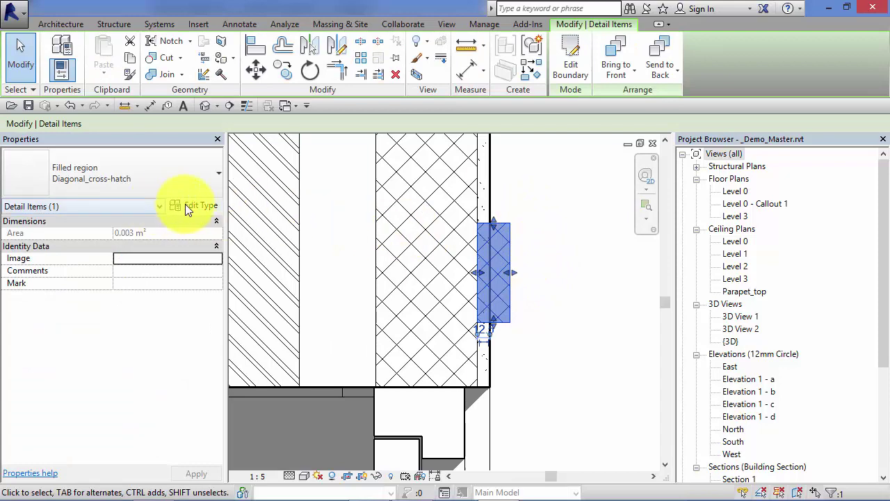
pyautogui.click(205, 209)
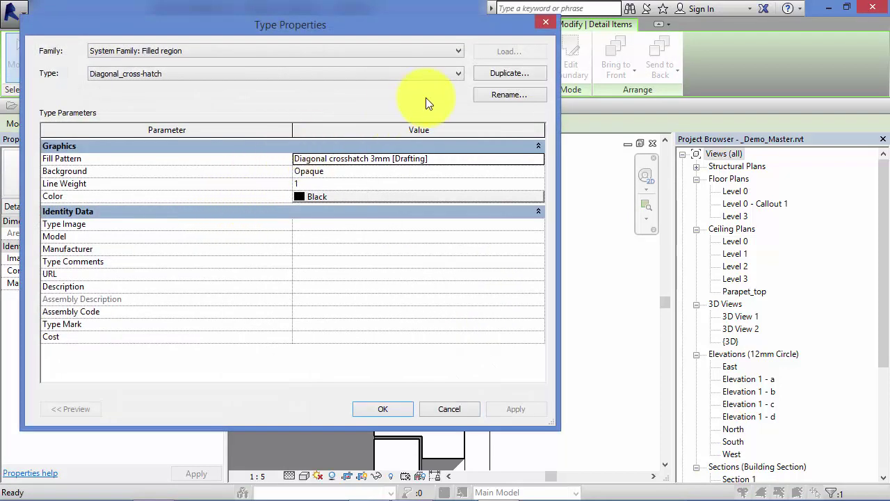
pyautogui.click(492, 73)
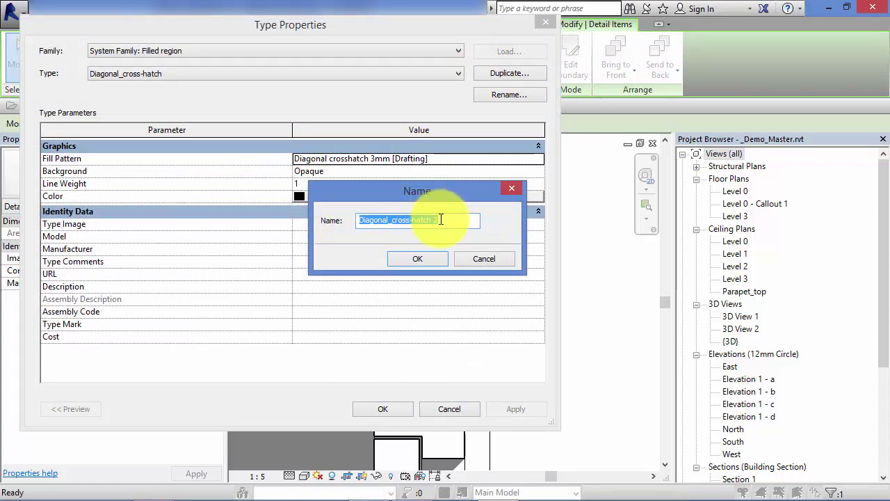
pyautogui.click(430, 261)
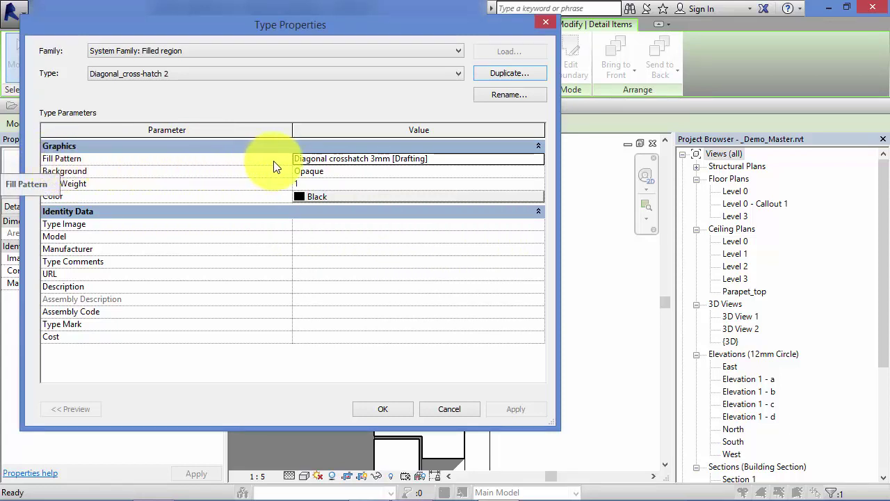
# - Set the fill pattern of the Diagonal_cross-hatch 2 region type to the Earth drafting pattern
pyautogui.click(527, 157)
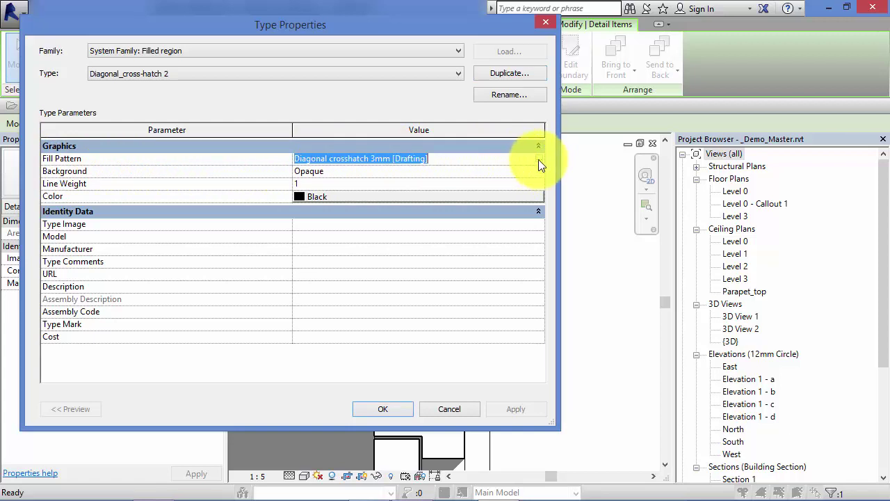
pyautogui.click(540, 160)
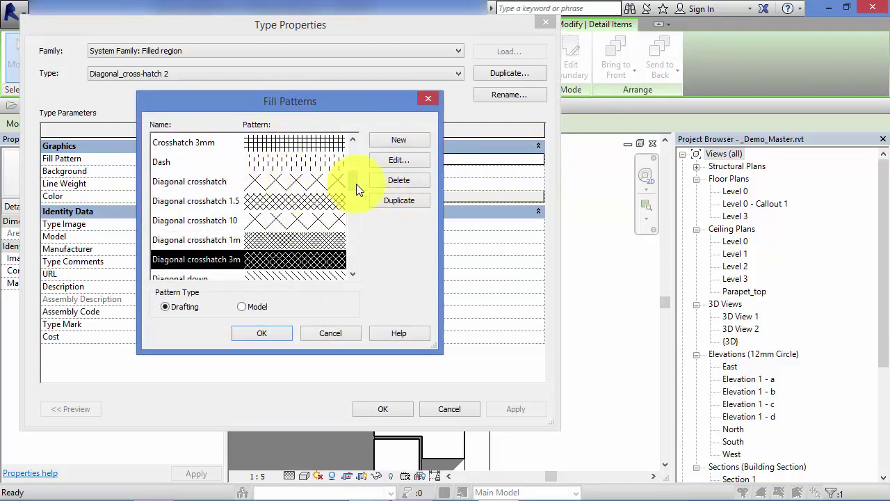
pyautogui.moveTo(354, 179); pyautogui.dragTo(359, 210)
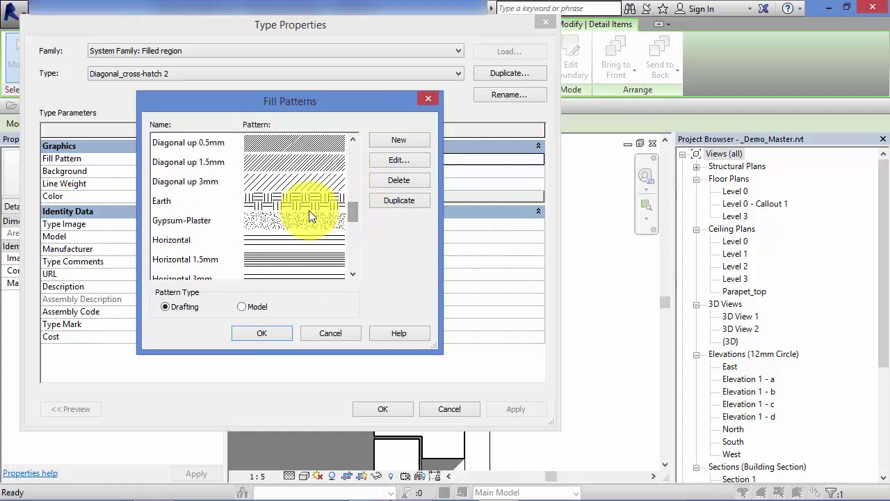
pyautogui.click(282, 204)
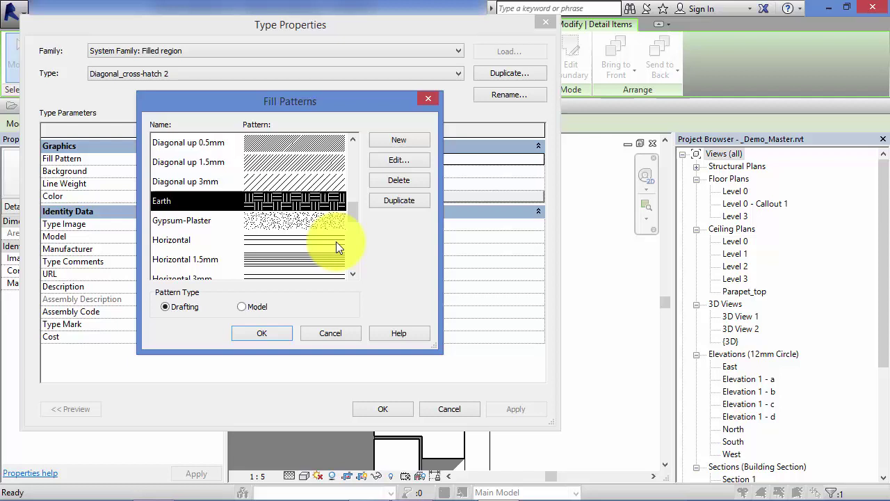
pyautogui.click(300, 202)
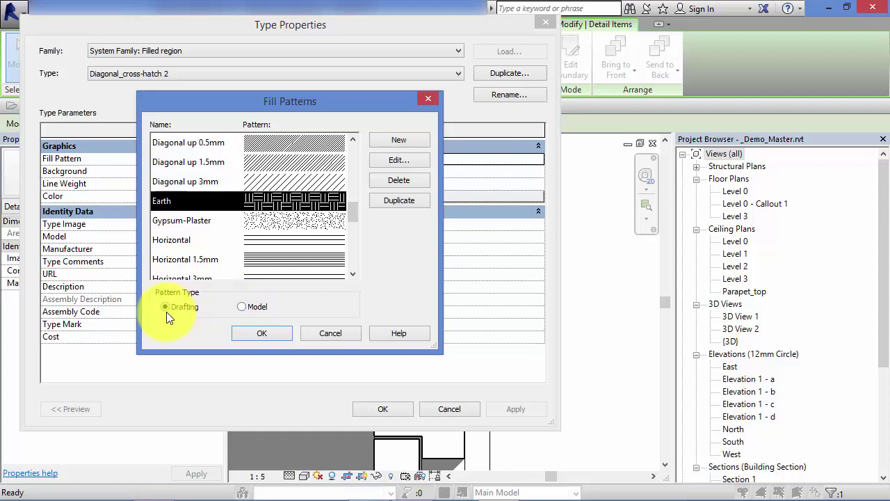
pyautogui.click(265, 333)
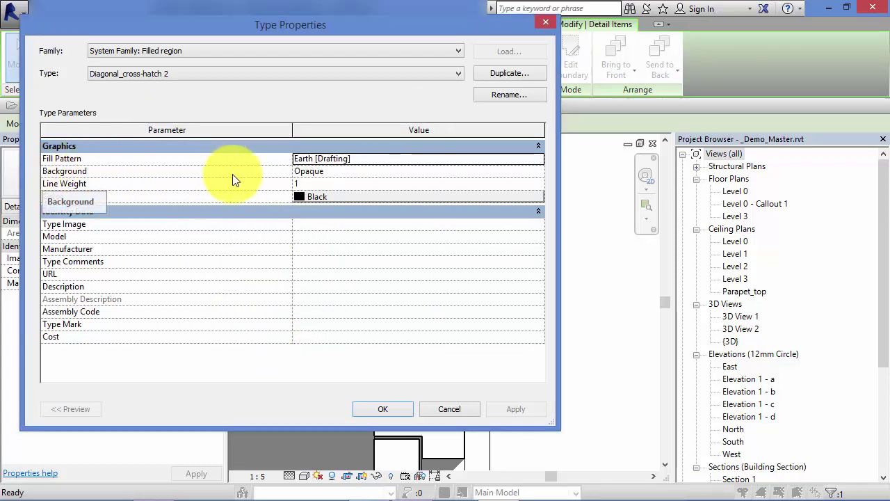
# - Choose Opaque as the region type's background and accept the type properties
pyautogui.click(507, 172)
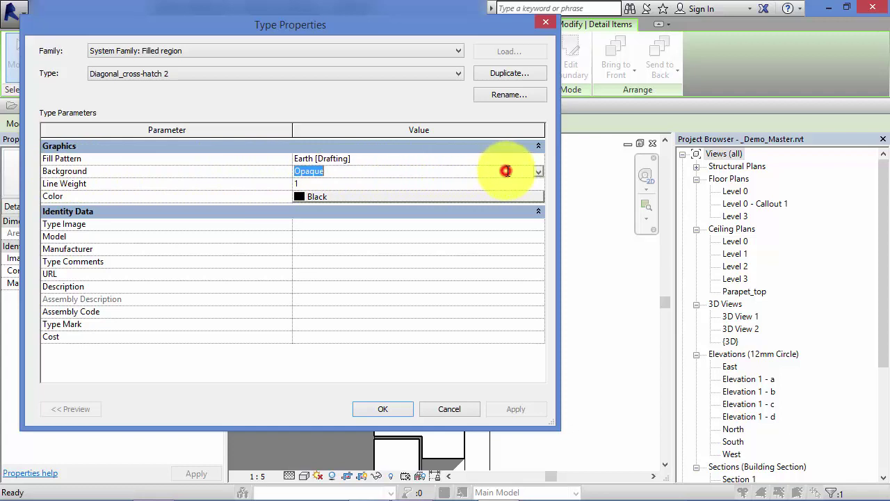
pyautogui.click(540, 173)
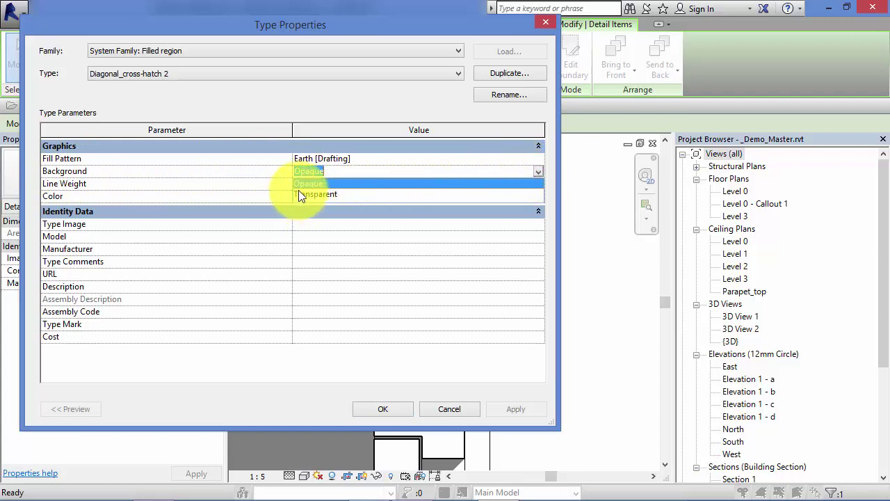
pyautogui.click(331, 182)
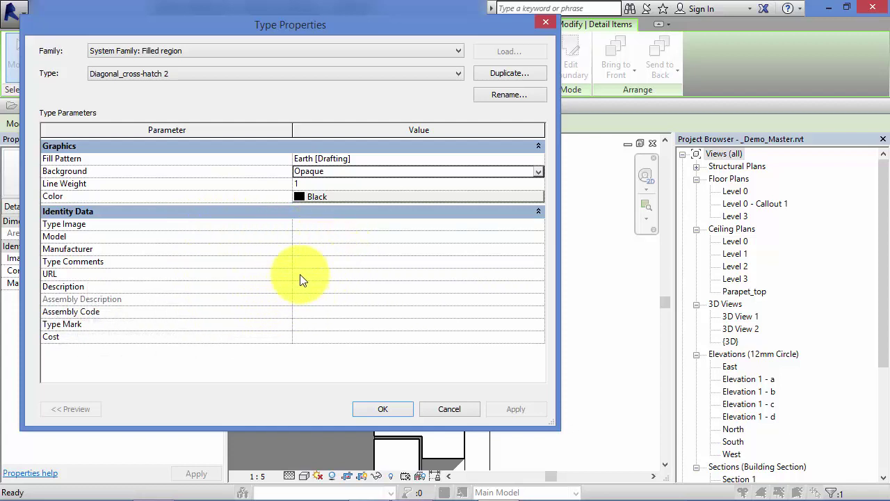
pyautogui.click(397, 409)
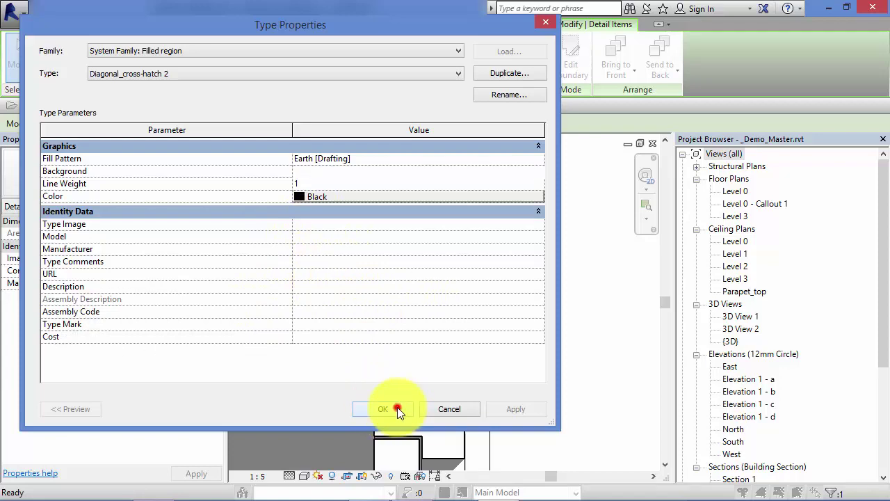
pyautogui.click(536, 347)
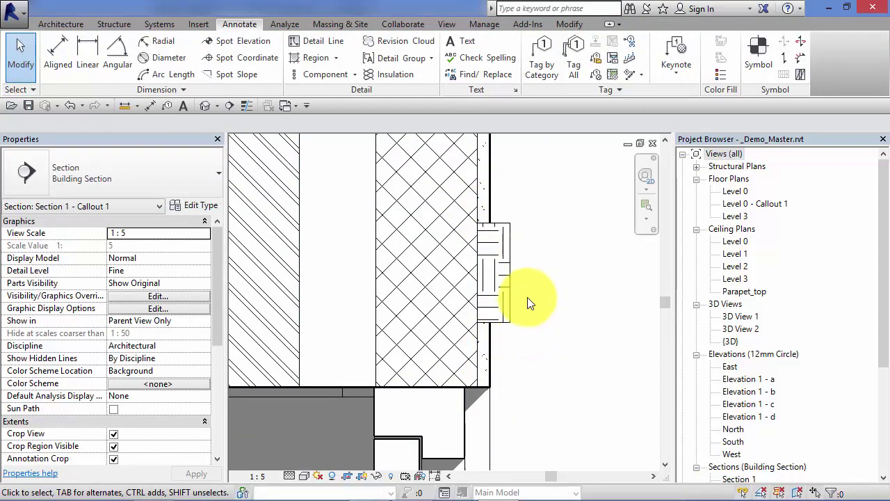
# - Set the background of the small Earth-pattern region's type to Transparent and its line weight to 3
pyautogui.click(511, 309)
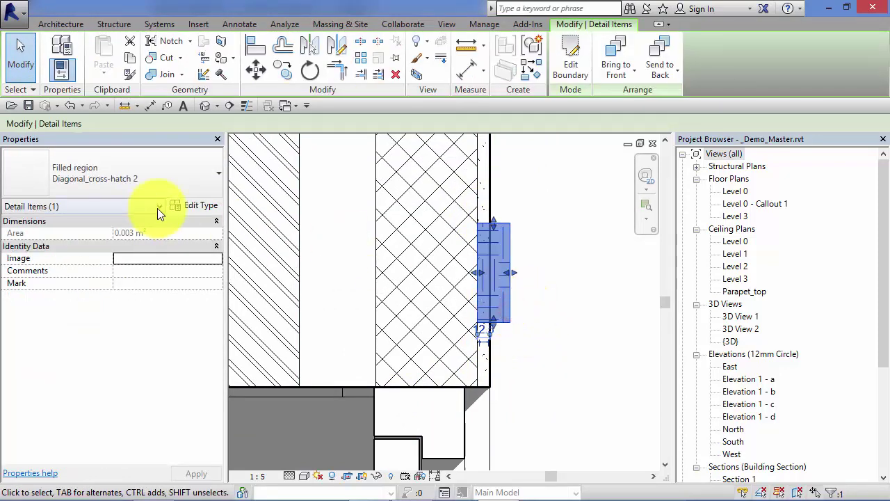
pyautogui.click(187, 205)
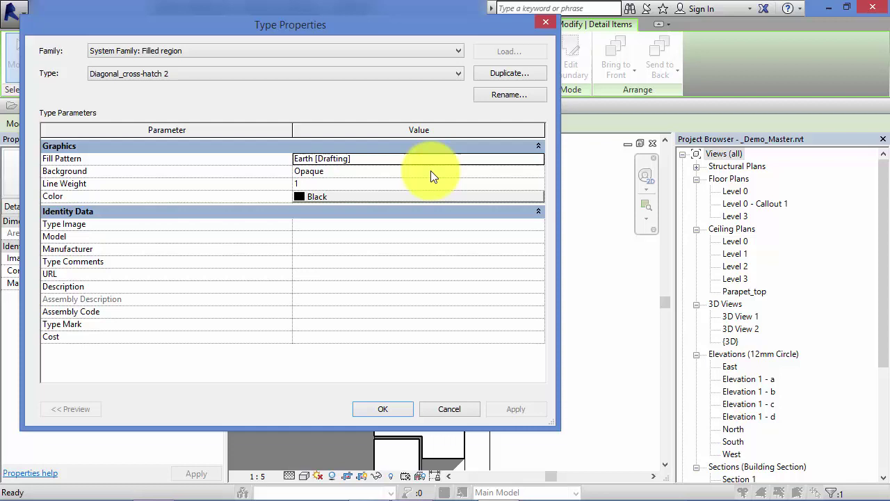
pyautogui.click(430, 172)
pyautogui.click(535, 172)
pyautogui.click(317, 197)
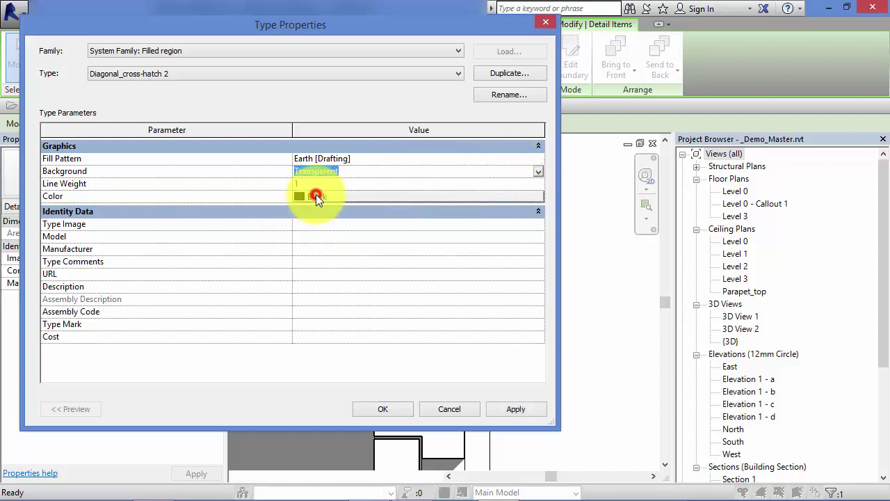
pyautogui.click(314, 183)
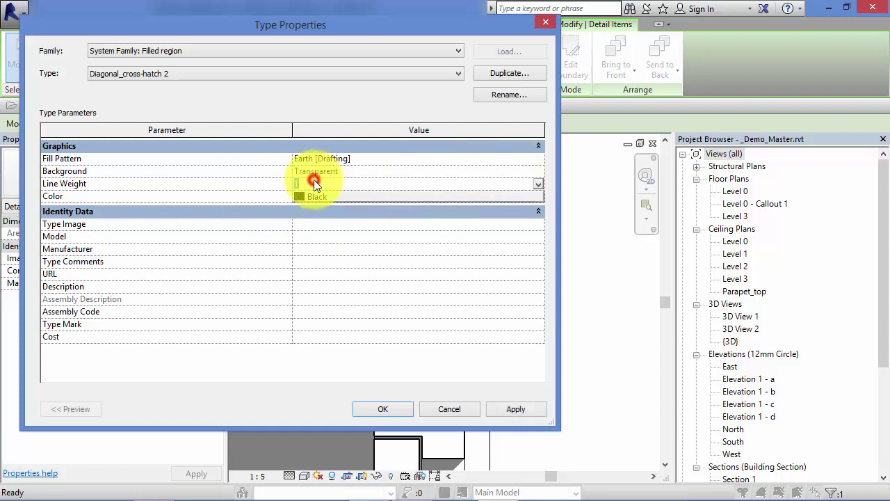
pyautogui.click(535, 183)
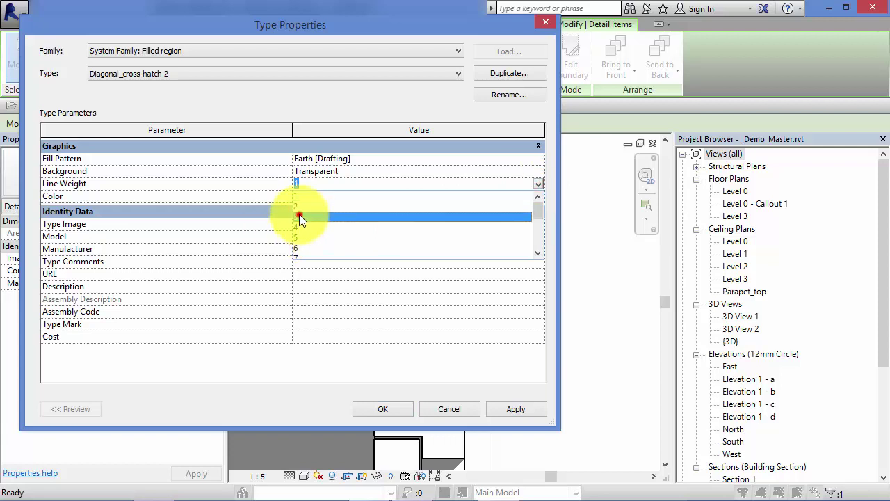
pyautogui.click(299, 215)
# - Set the pattern colour of the Diagonal_cross-hatch 2 region type to red and apply the type changes
pyautogui.click(341, 197)
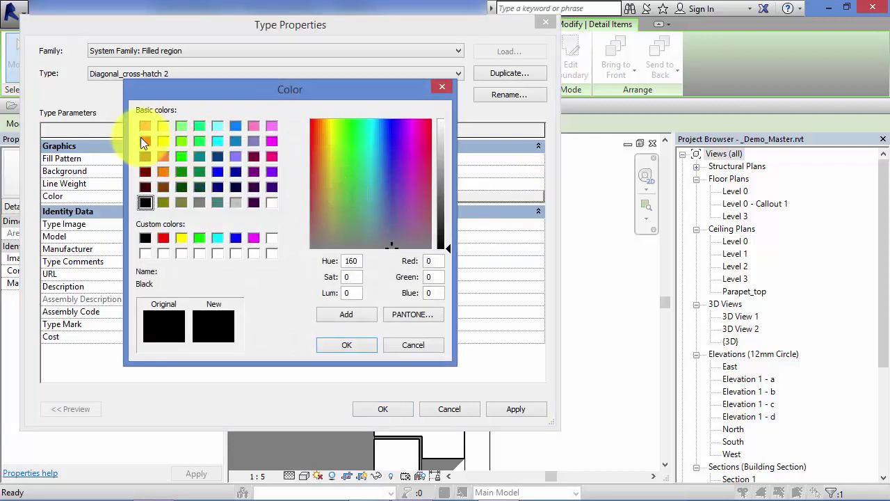
pyautogui.click(145, 140)
pyautogui.click(332, 346)
pyautogui.click(509, 409)
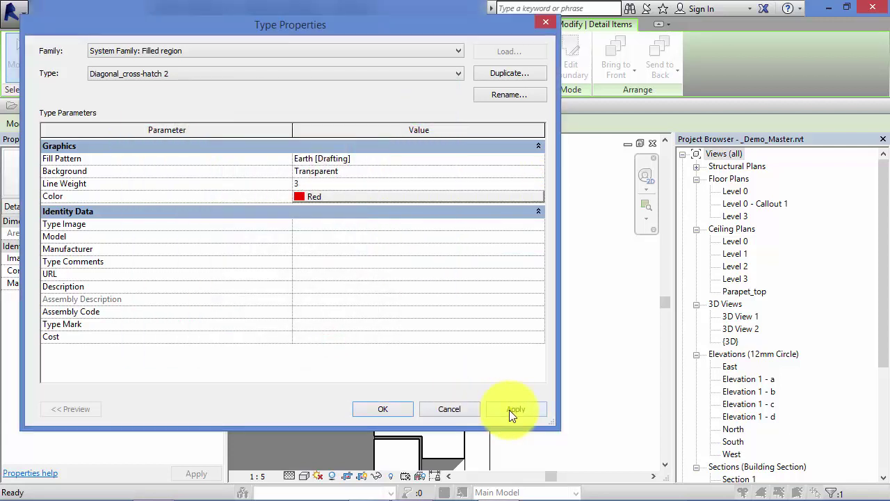
pyautogui.click(392, 411)
pyautogui.click(551, 301)
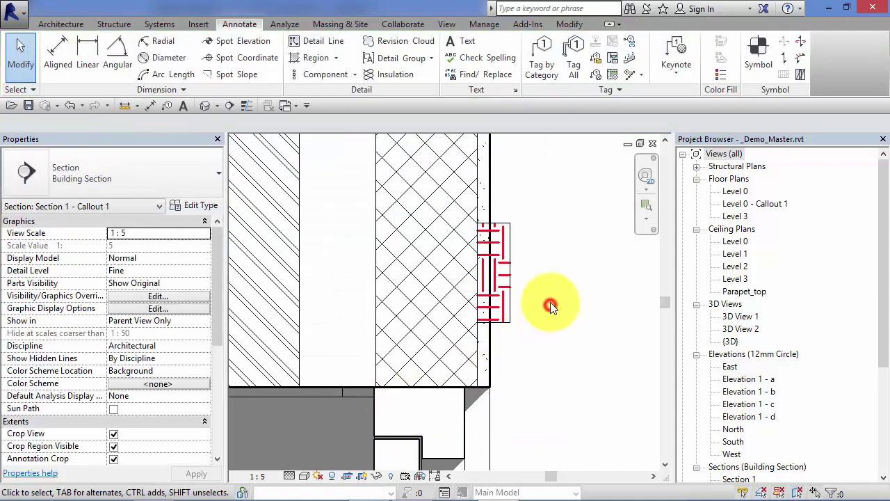
pyautogui.scroll(1, 557, 273)
pyautogui.moveTo(566, 272); pyautogui.dragTo(550, 301, button='middle')
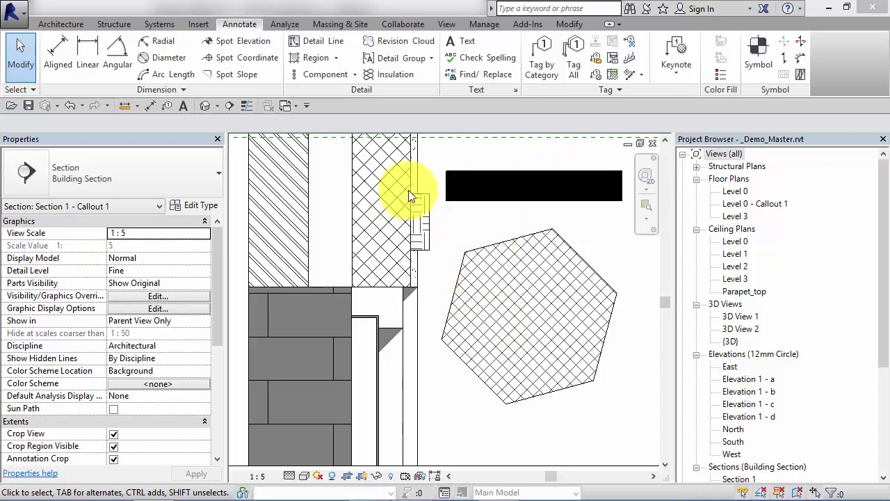
# - Move the hexagonal cross-hatched region toward the wall so it overlaps the lower part of the small Earth-pattern region
pyautogui.click(445, 236)
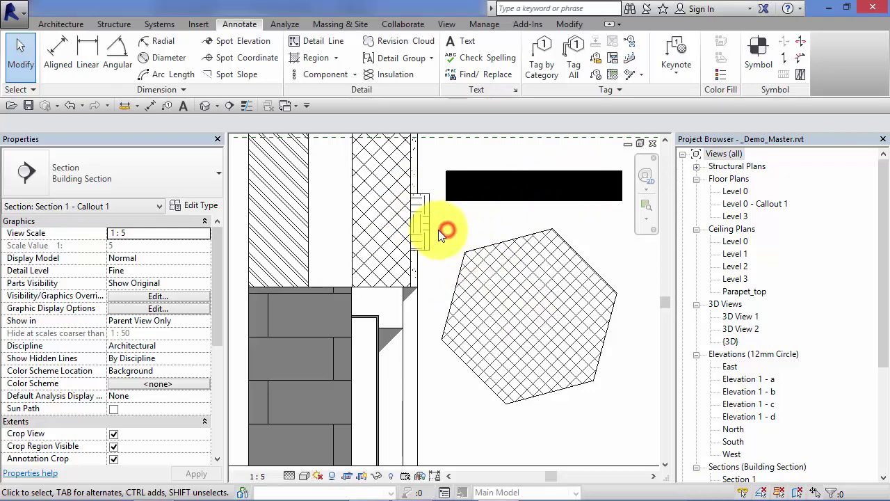
pyautogui.click(488, 248)
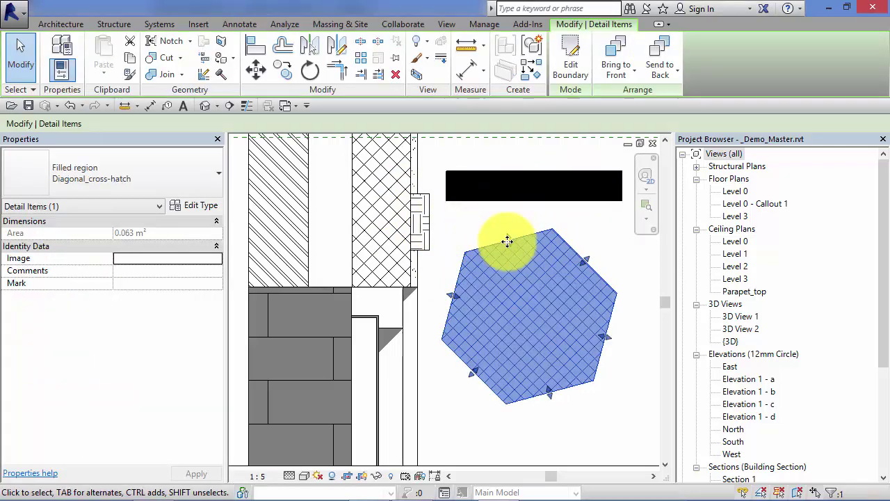
pyautogui.moveTo(523, 236); pyautogui.dragTo(482, 215)
pyautogui.click(567, 235)
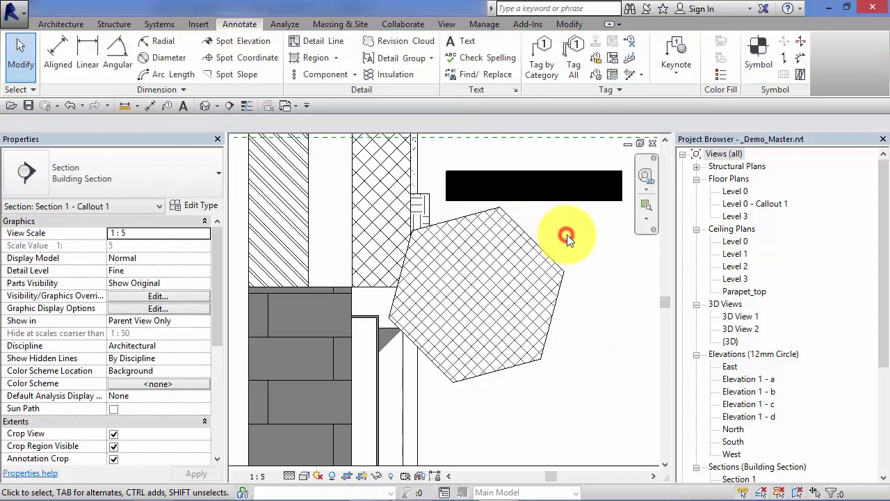
# - Move the solid black rectangular region down so it overlaps the hexagon's upper part and the small Earth-pattern region
pyautogui.click(556, 200)
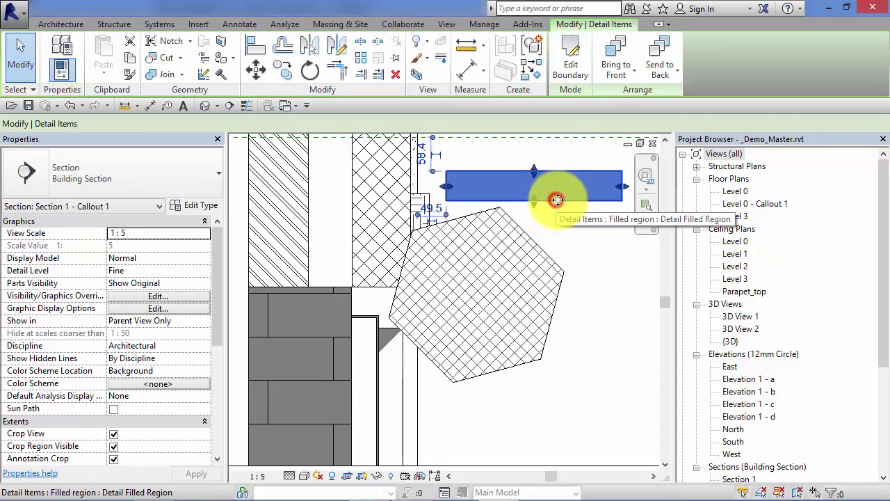
pyautogui.moveTo(570, 202); pyautogui.dragTo(549, 235)
pyautogui.click(597, 265)
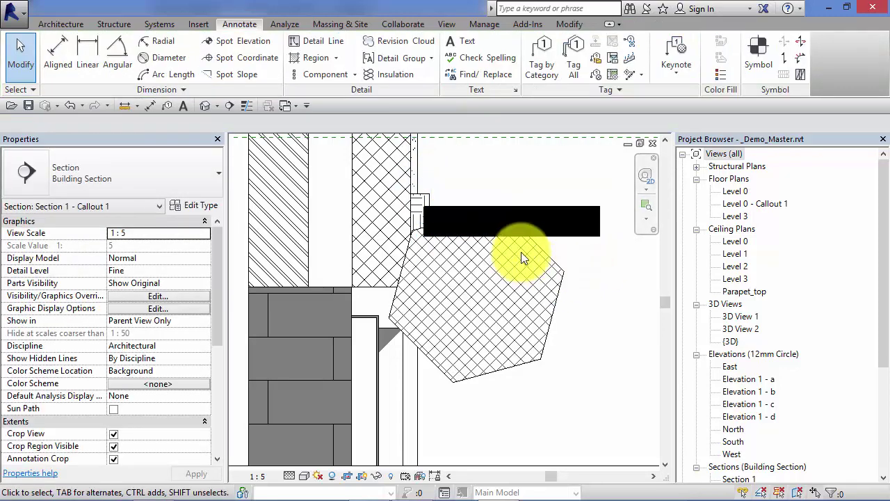
# - Send the solid black region backward one level so it lies behind the hexagonal region
pyautogui.scroll(4, 529, 243)
pyautogui.moveTo(538, 235); pyautogui.dragTo(602, 297, button='middle')
pyautogui.moveTo(445, 237); pyautogui.dragTo(468, 251, button='middle')
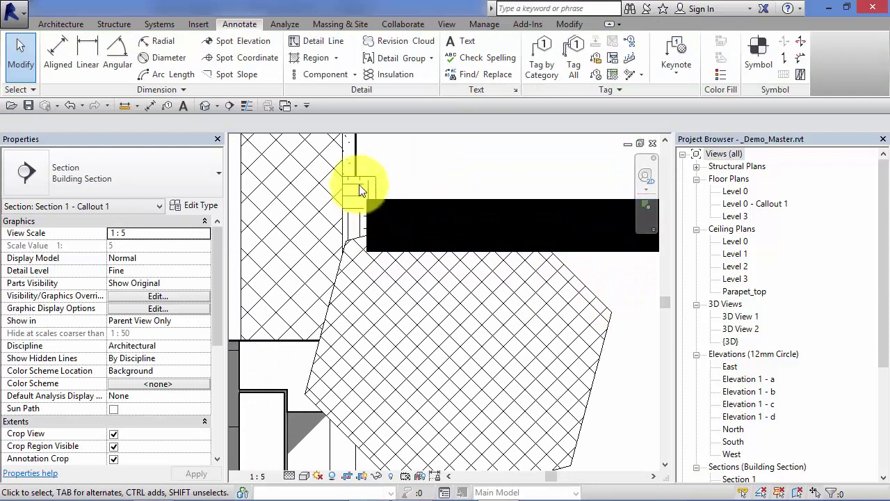
pyautogui.scroll(-1, 496, 185)
pyautogui.moveTo(496, 184); pyautogui.dragTo(471, 201, button='middle')
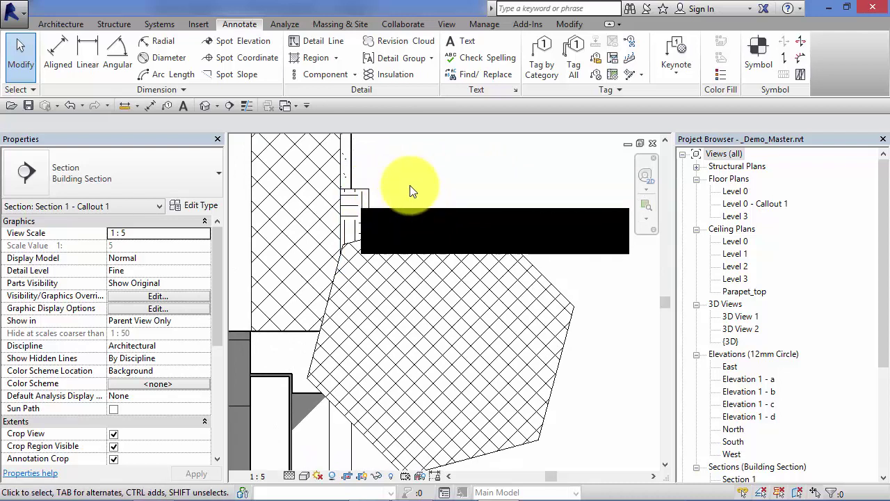
pyautogui.scroll(-1, 410, 184)
pyautogui.moveTo(408, 183); pyautogui.dragTo(401, 196, button='middle')
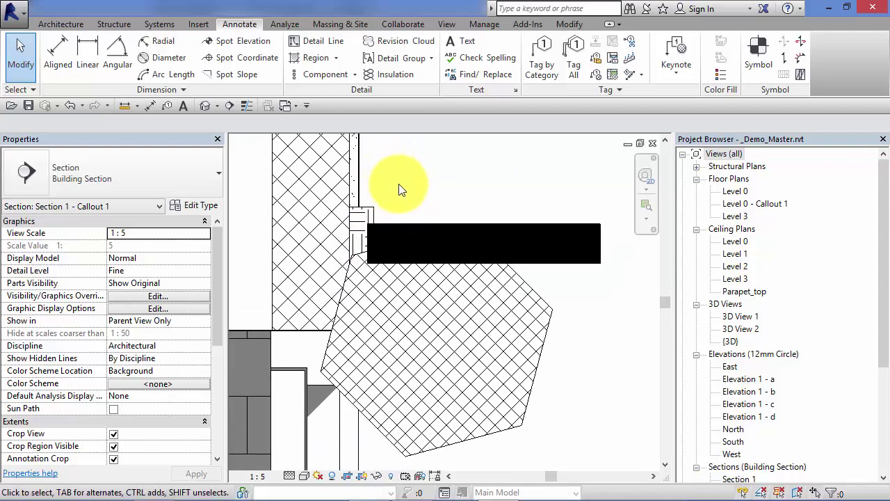
pyautogui.click(439, 225)
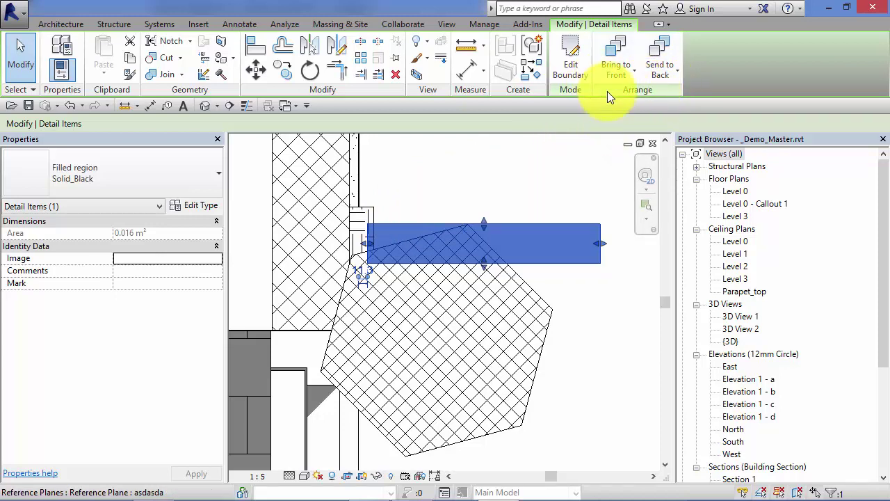
pyautogui.click(670, 76)
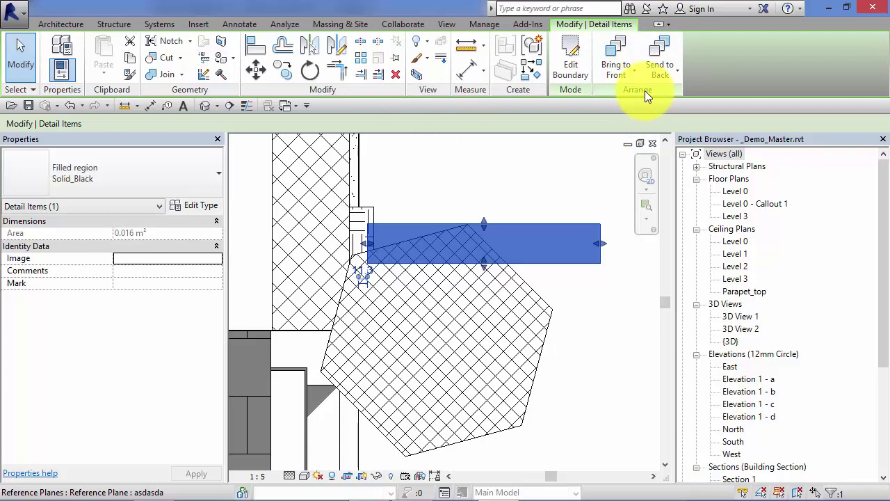
pyautogui.click(676, 71)
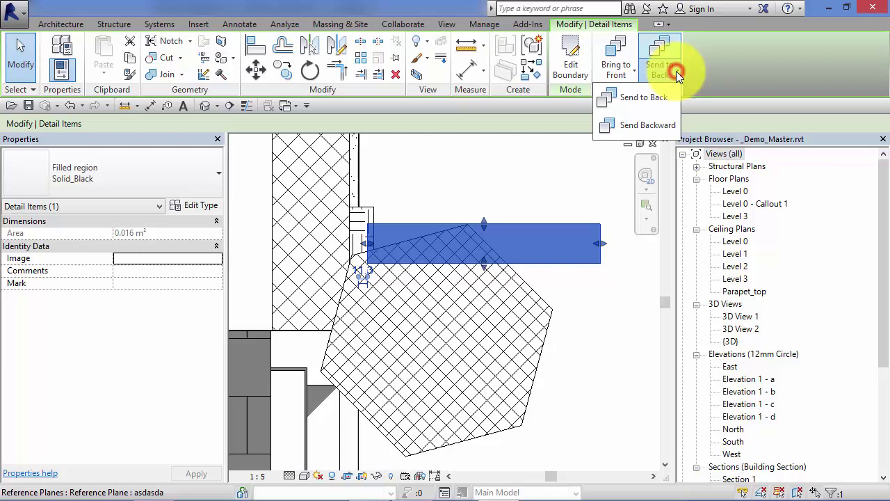
pyautogui.click(665, 125)
pyautogui.click(510, 175)
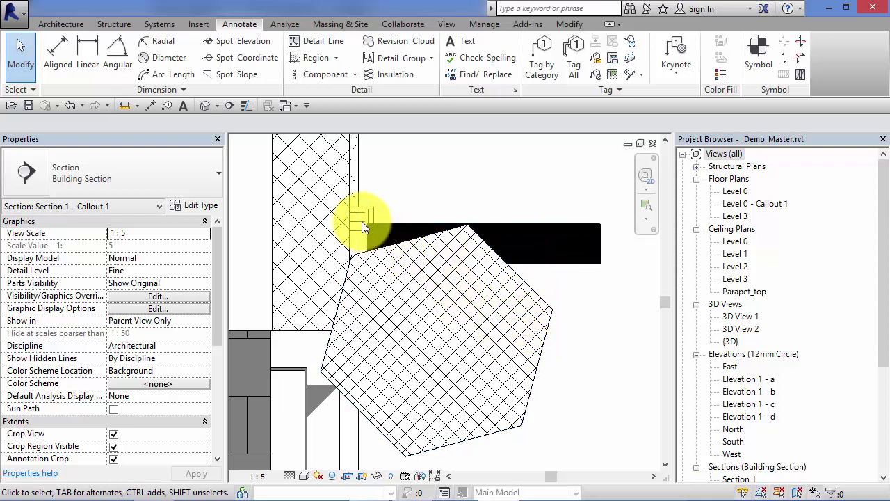
# - Send the solid black region backward one more level, behind the small Earth-pattern region on the wall
pyautogui.click(523, 227)
pyautogui.click(677, 71)
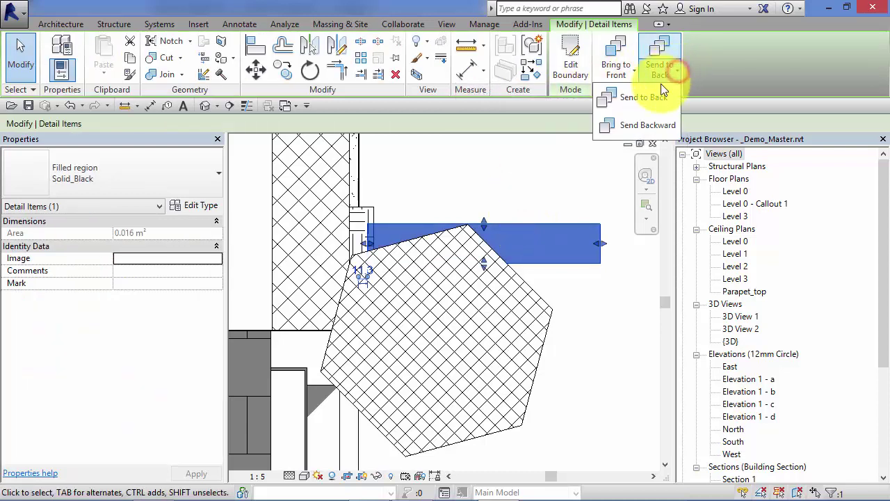
pyautogui.click(649, 123)
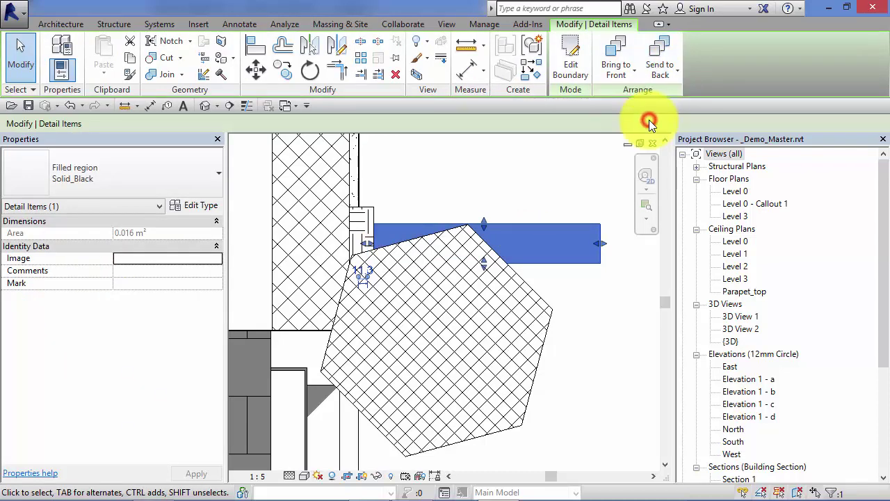
pyautogui.click(422, 190)
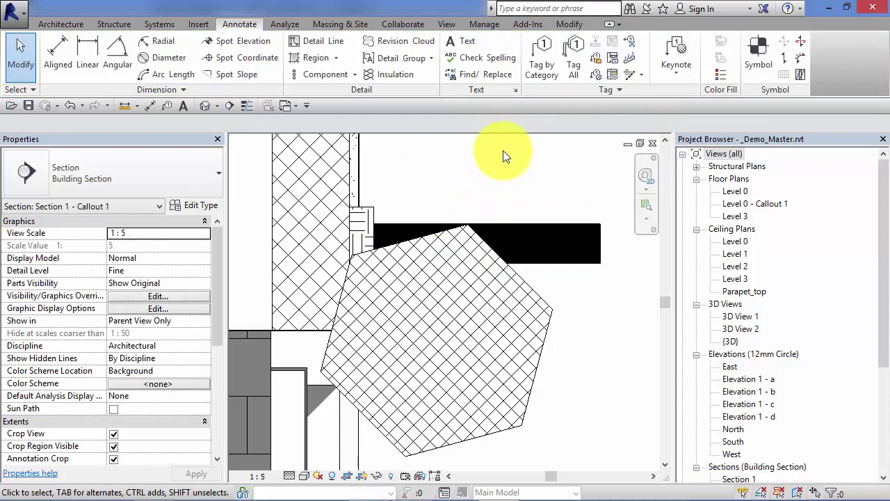
# - Move the solid black rectangular region up and across the wall so it lies just above the small Earth-pattern region
pyautogui.click(549, 263)
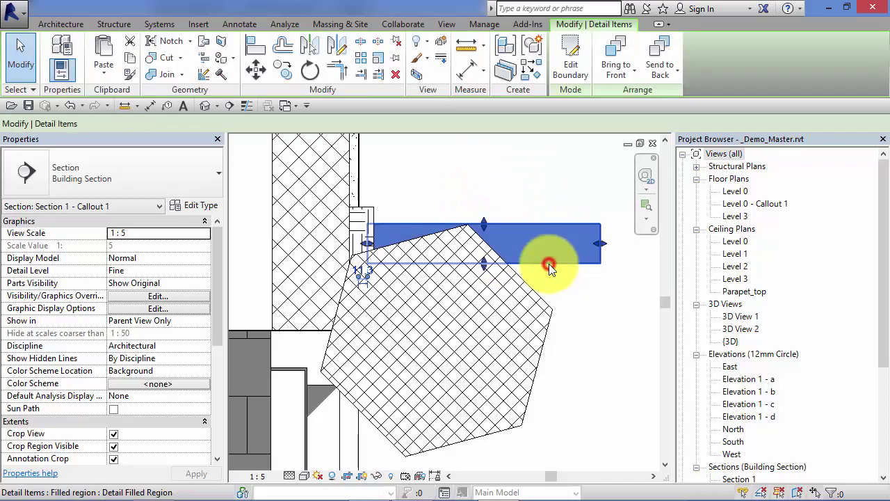
pyautogui.moveTo(537, 218); pyautogui.dragTo(450, 172)
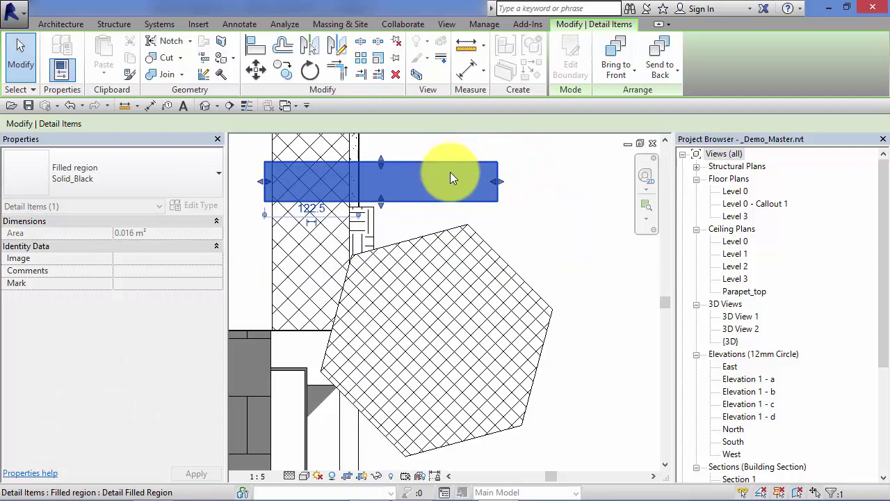
pyautogui.click(537, 224)
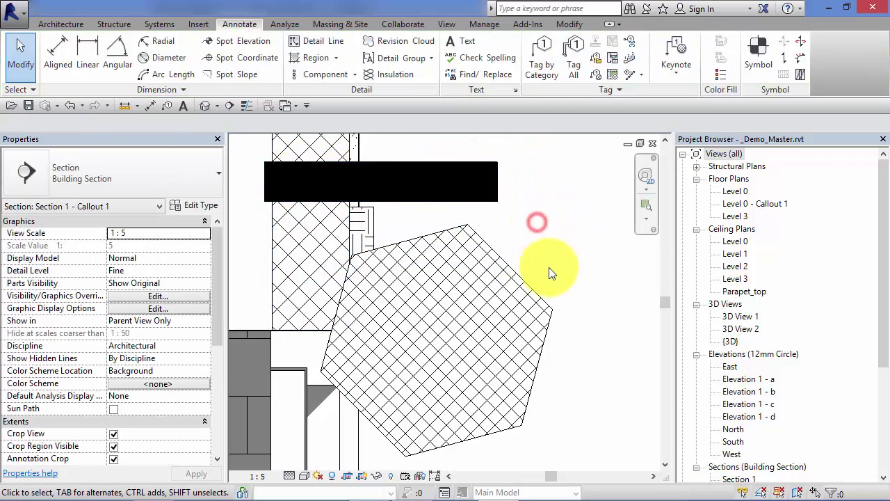
# - Edit the hexagonal cross-hatched region's boundary, setting all six edges to the <Invisible lines> line style
pyautogui.scroll(-3, 556, 285)
pyautogui.moveTo(605, 315); pyautogui.dragTo(611, 313, button='middle')
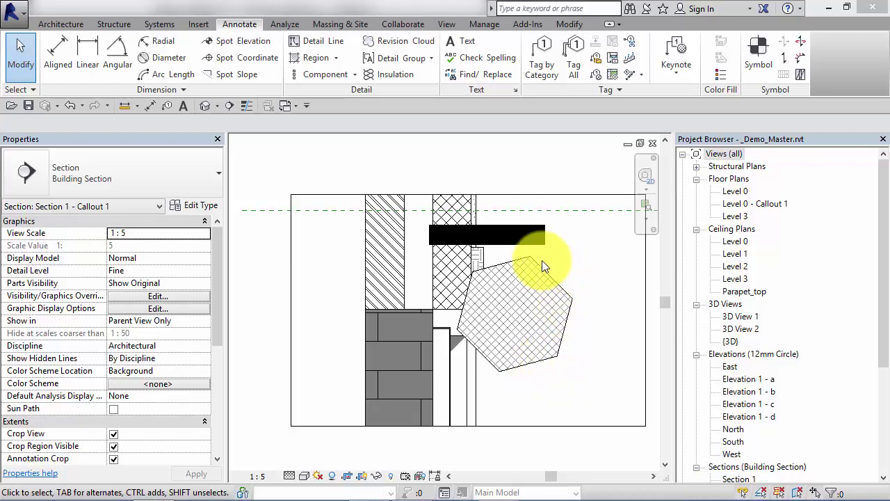
pyautogui.click(568, 315)
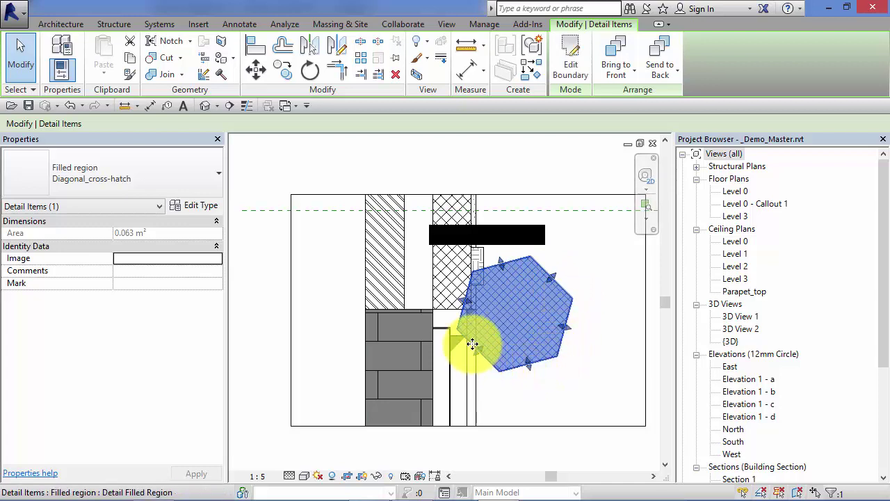
pyautogui.click(569, 64)
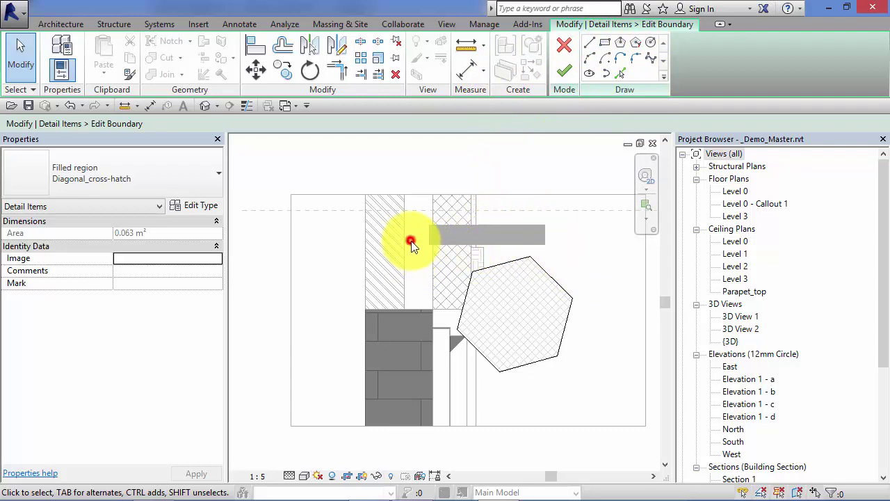
pyautogui.moveTo(411, 242)
pyautogui.mouseDown()
pyautogui.moveTo(424, 275)
pyautogui.moveTo(545, 371)
pyautogui.moveTo(618, 394)
pyautogui.mouseUp()
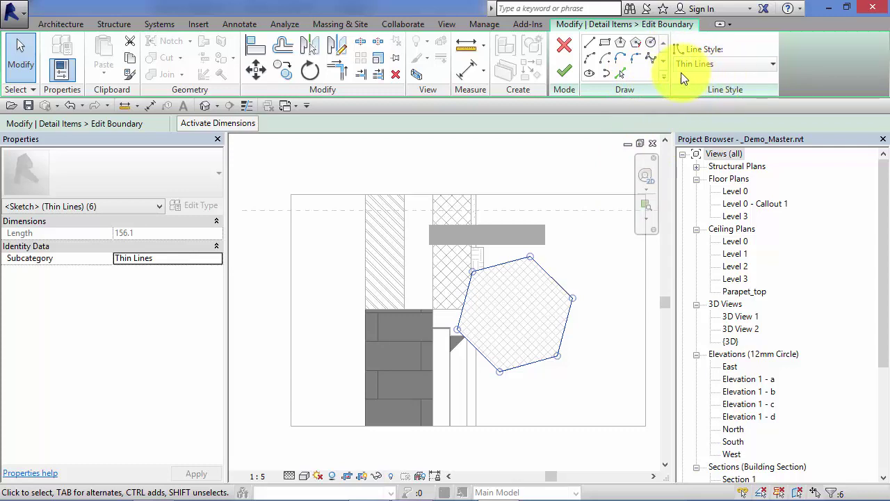
pyautogui.click(772, 63)
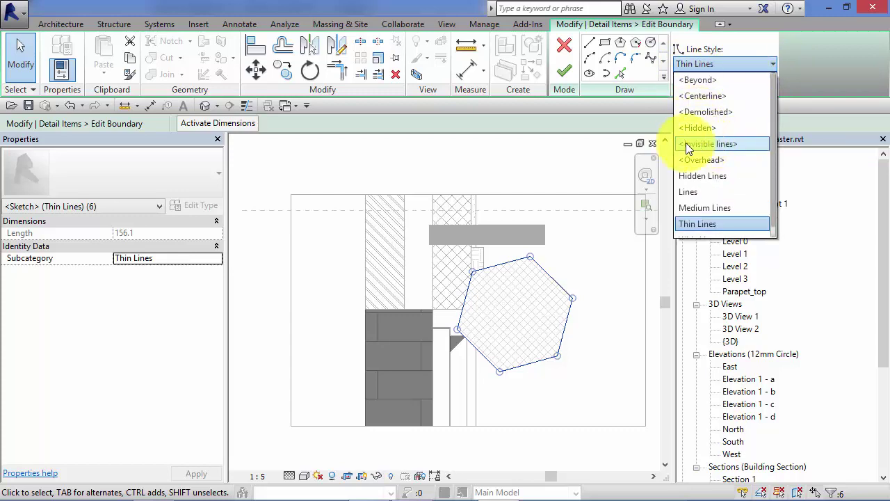
pyautogui.click(727, 144)
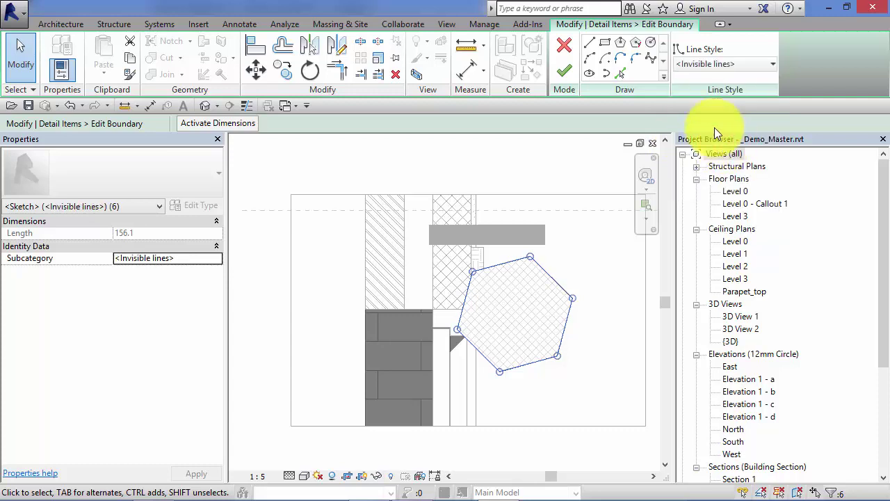
pyautogui.click(564, 71)
pyautogui.click(595, 270)
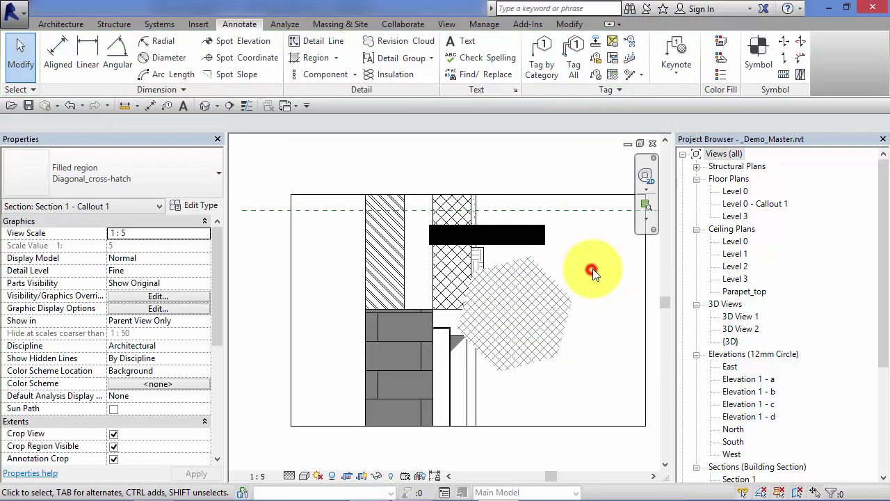
pyautogui.scroll(3, 584, 334)
pyautogui.scroll(2, 569, 329)
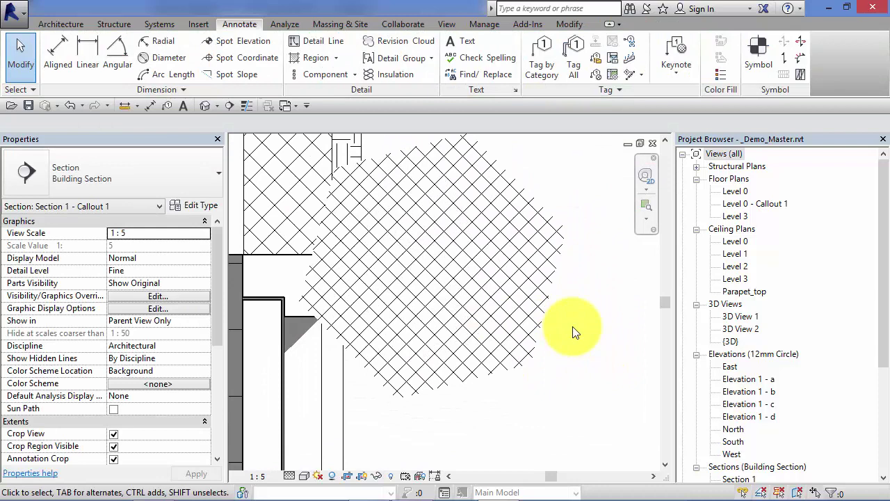
pyautogui.moveTo(573, 328)
pyautogui.mouseDown(button='middle')
pyautogui.moveTo(596, 359)
pyautogui.moveTo(595, 319)
pyautogui.mouseUp(button='middle')
pyautogui.scroll(-1, 610, 249)
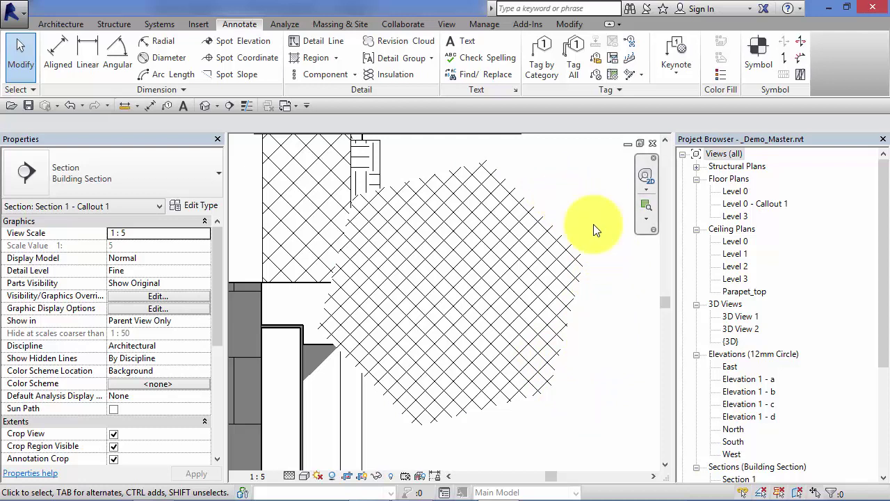
# - Create a rectangular masking region about 290 mm wide and 82 mm high across the full wall thickness above the opening
pyautogui.scroll(-2, 592, 229)
pyautogui.moveTo(619, 294); pyautogui.dragTo(588, 320, button='middle')
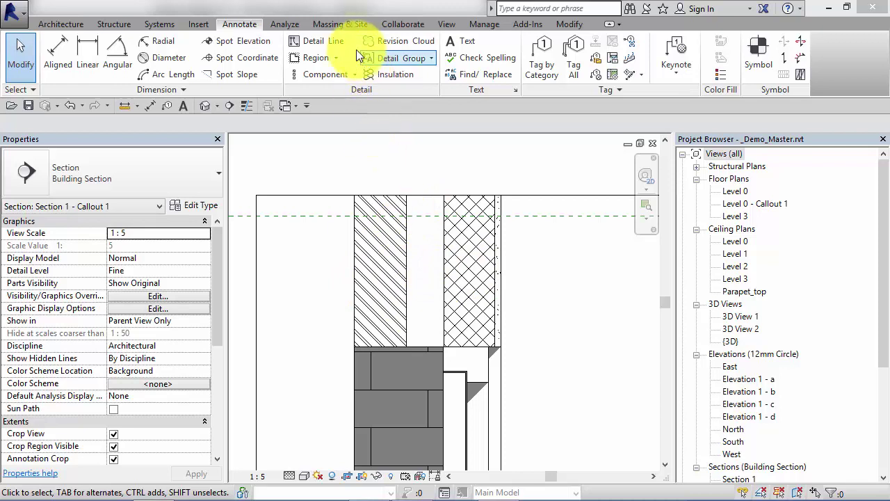
pyautogui.click(242, 27)
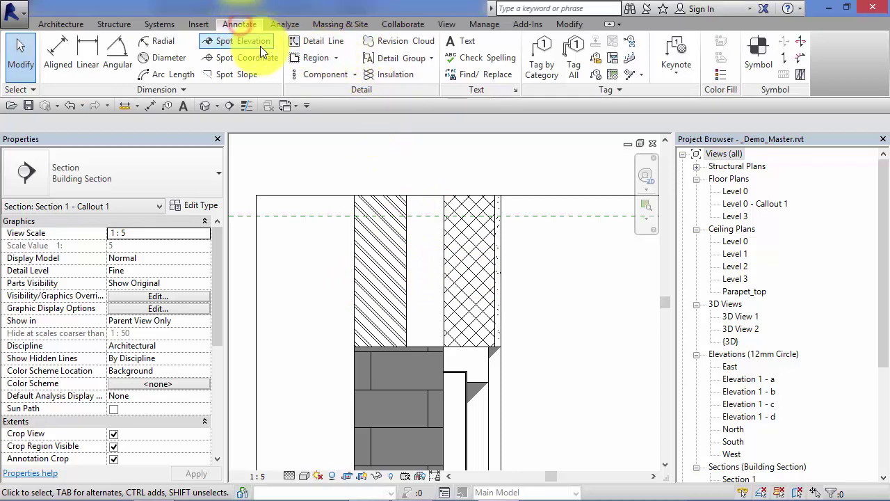
pyautogui.click(337, 57)
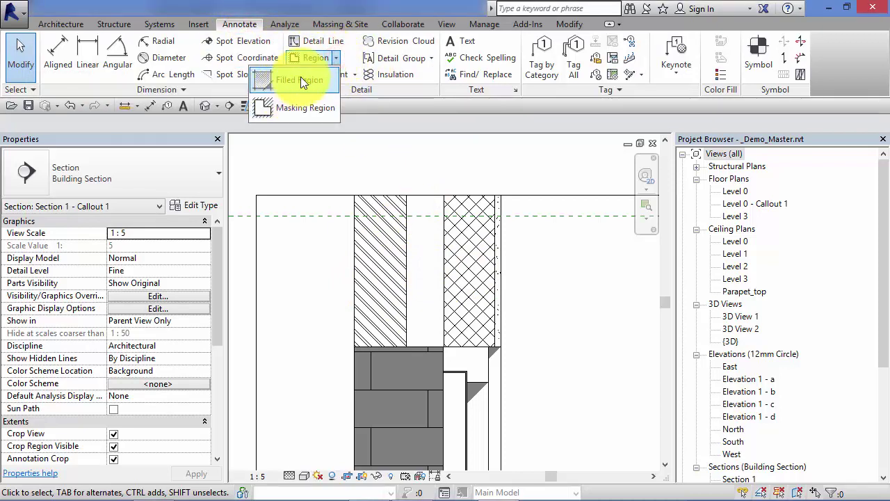
pyautogui.click(294, 110)
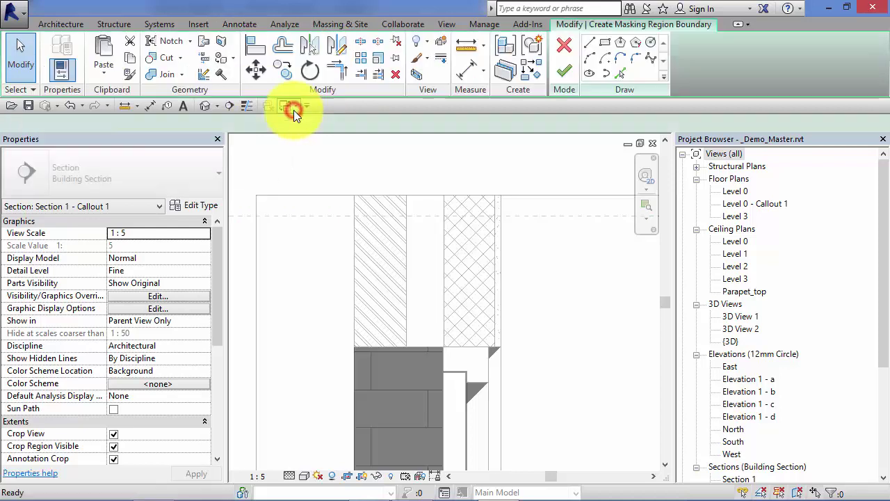
pyautogui.scroll(3, 474, 292)
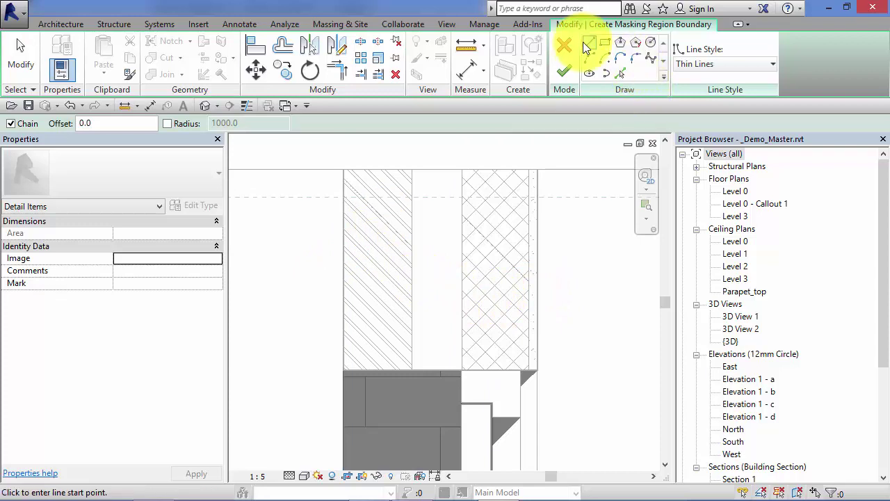
pyautogui.click(606, 44)
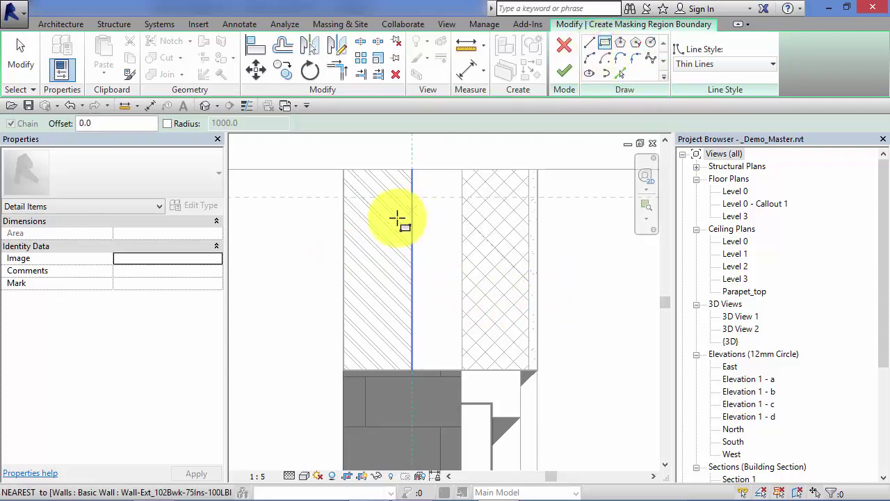
pyautogui.click(344, 237)
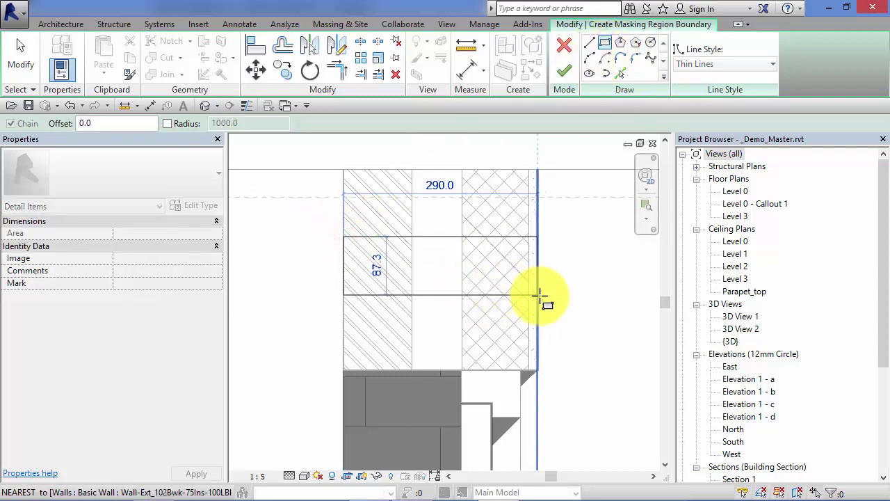
pyautogui.click(537, 292)
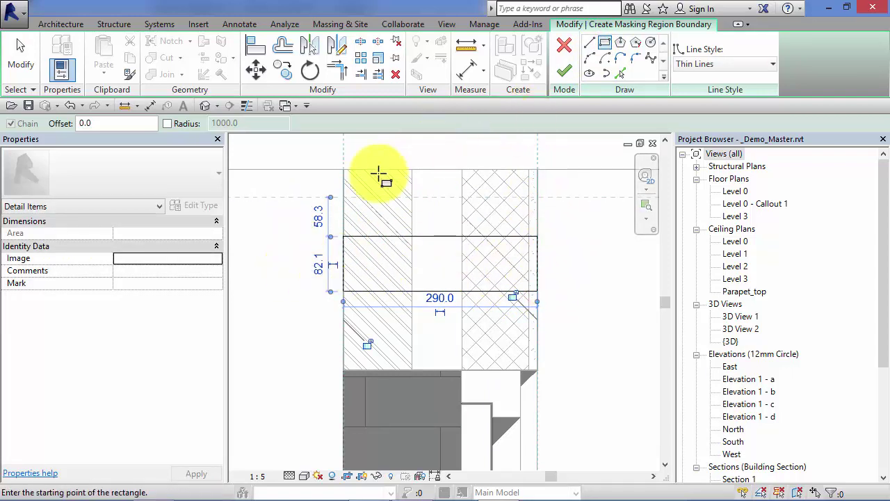
pyautogui.click(566, 74)
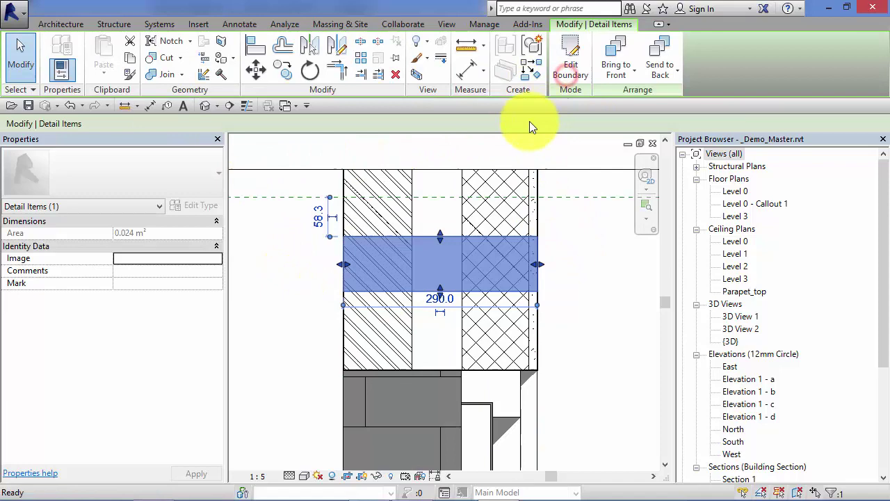
pyautogui.click(570, 251)
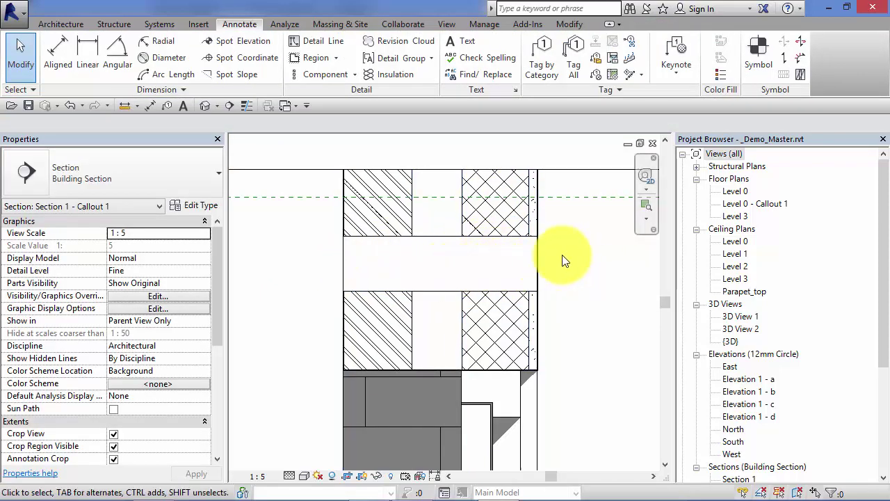
# - Move the wall sideways to test whether the masking region follows it, and undo the move
pyautogui.moveTo(573, 280); pyautogui.dragTo(543, 268, button='middle')
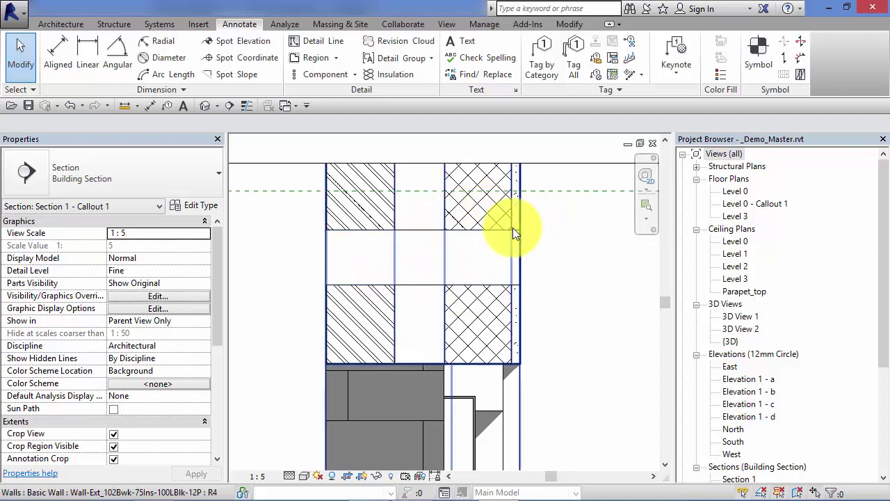
pyautogui.click(495, 231)
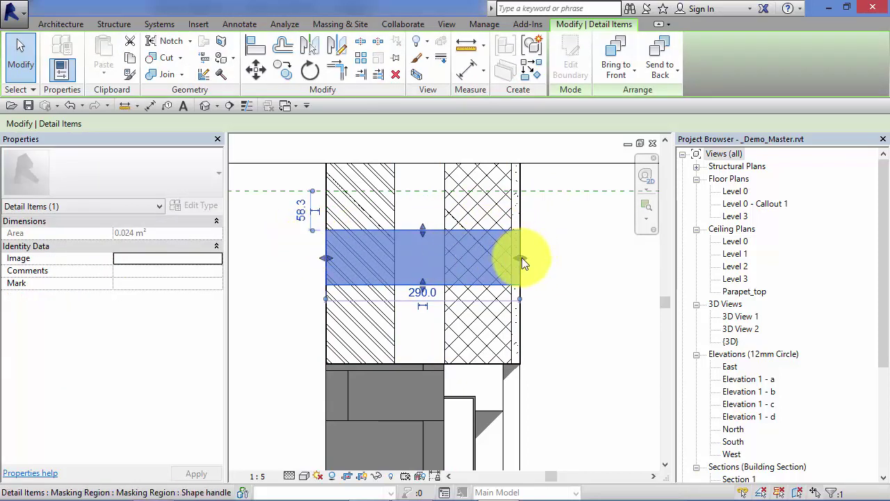
pyautogui.click(567, 259)
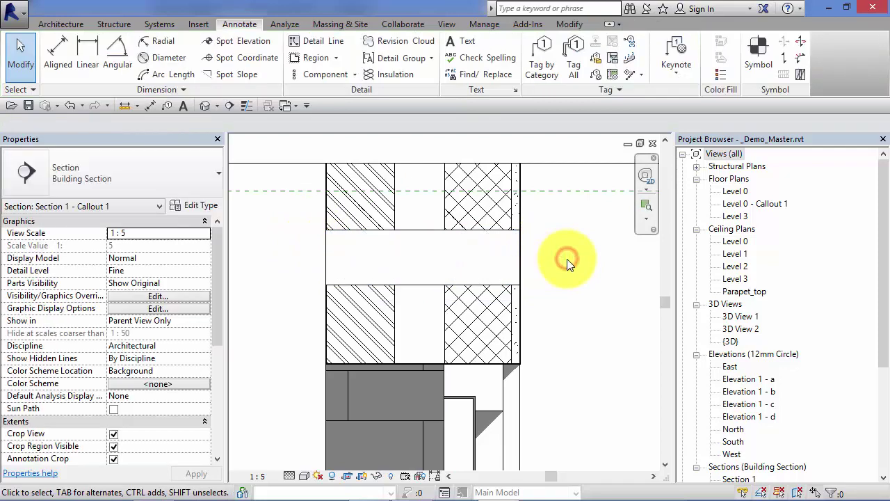
pyautogui.click(520, 340)
pyautogui.moveTo(519, 333); pyautogui.dragTo(583, 332)
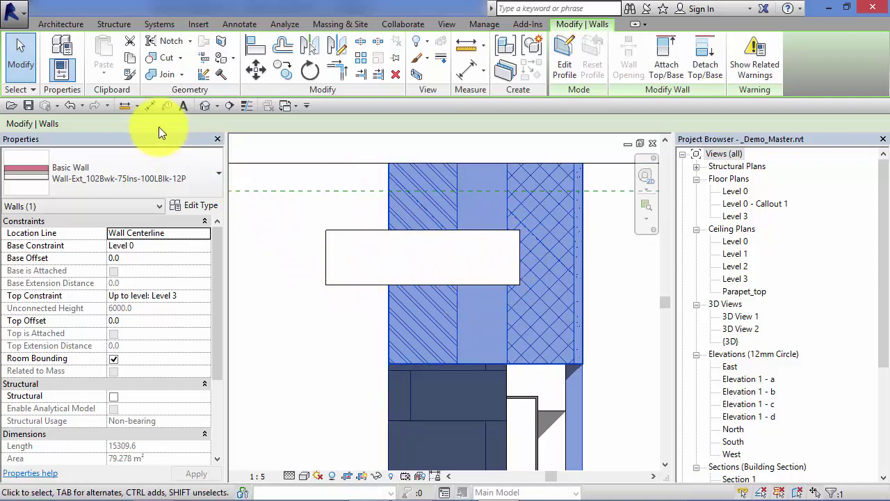
pyautogui.click(70, 108)
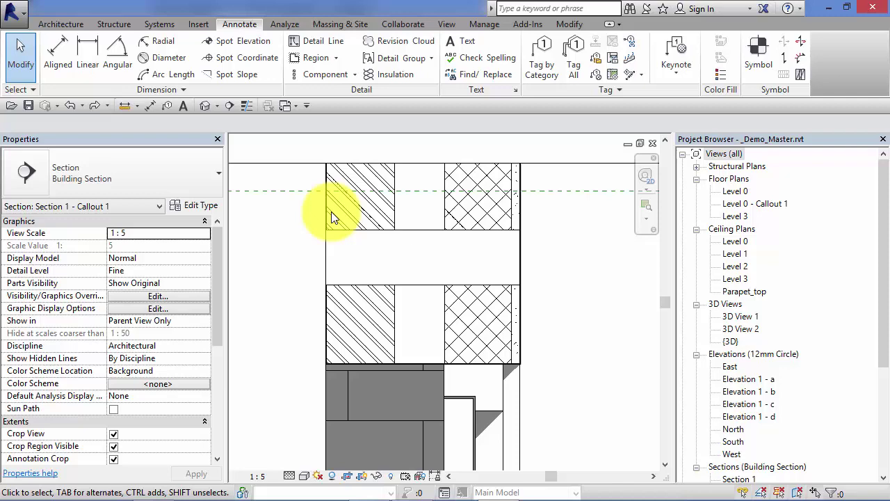
# - Edit the masking region's boundary and lock its brick-side edge to the wall's outer face
pyautogui.click(425, 232)
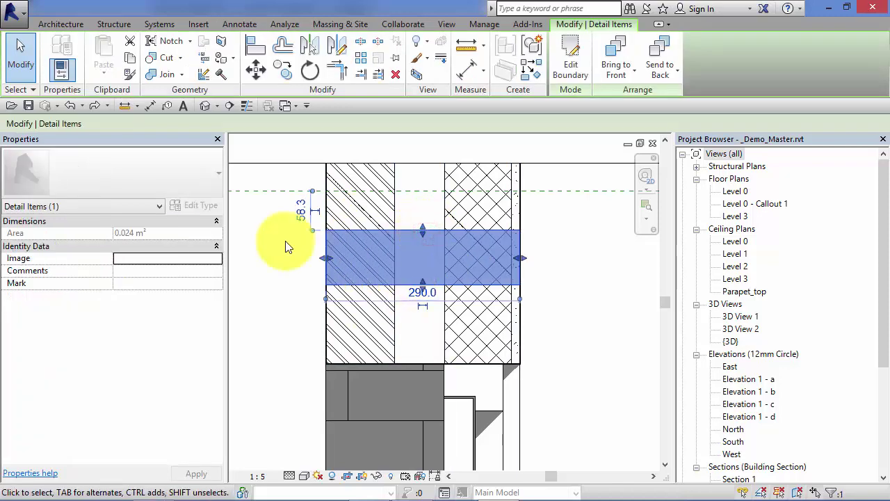
pyautogui.click(571, 67)
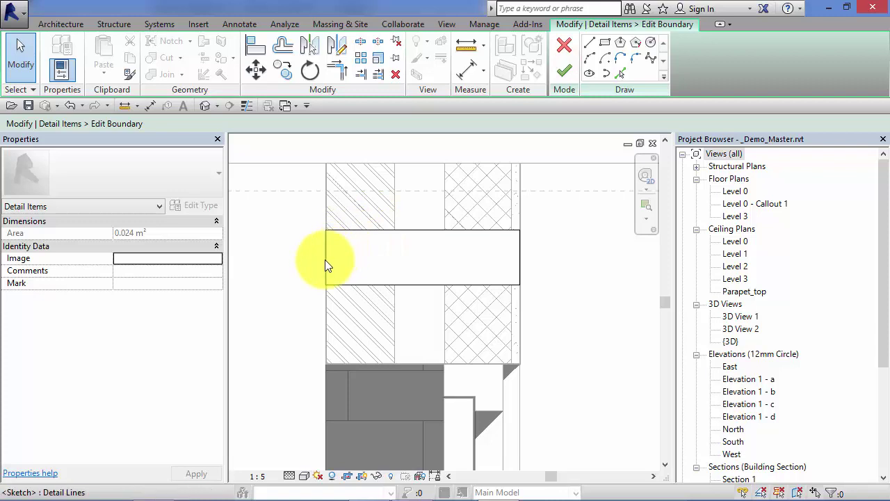
pyautogui.click(327, 265)
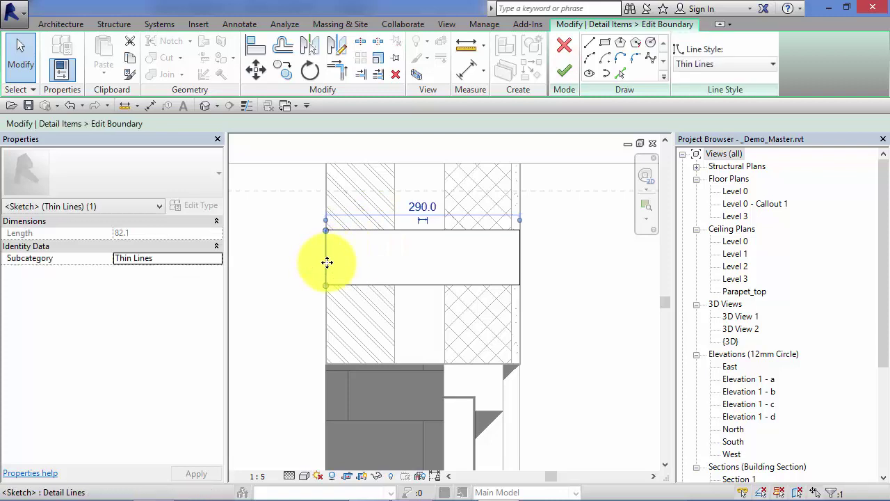
pyautogui.moveTo(327, 262)
pyautogui.mouseDown()
pyautogui.moveTo(269, 255)
pyautogui.moveTo(328, 262)
pyautogui.mouseUp()
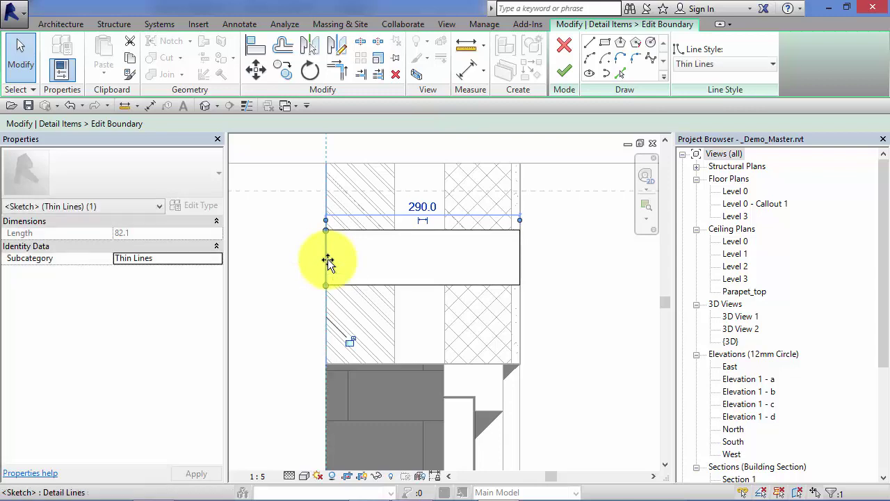
pyautogui.click(351, 343)
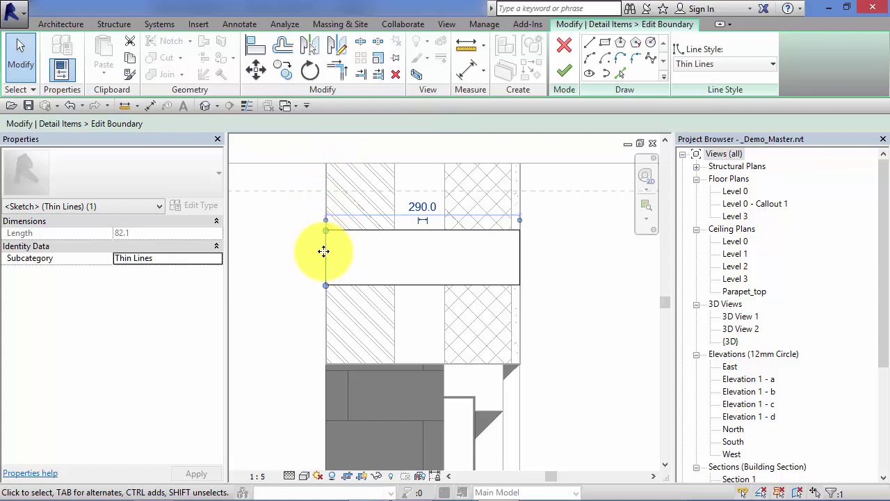
# - Lock the masking region's plaster-side boundary edge to the wall's inner face
pyautogui.click(519, 258)
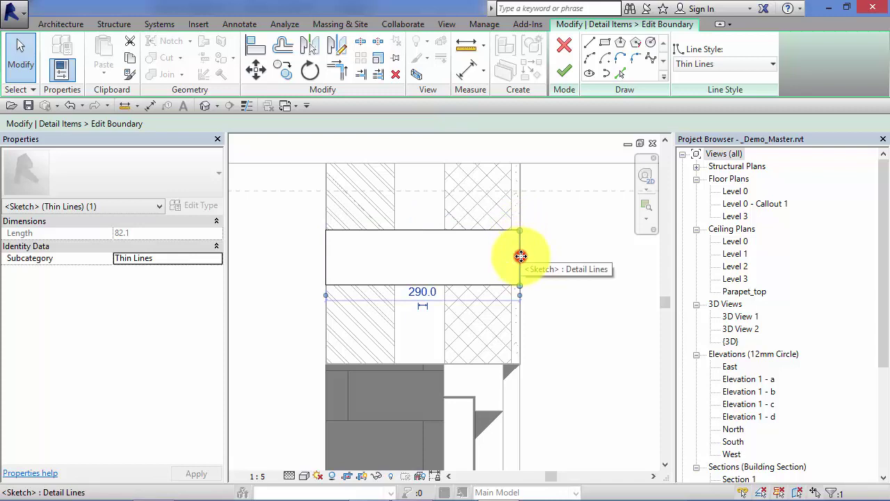
pyautogui.moveTo(521, 255)
pyautogui.mouseDown()
pyautogui.moveTo(582, 258)
pyautogui.moveTo(522, 256)
pyautogui.mouseUp()
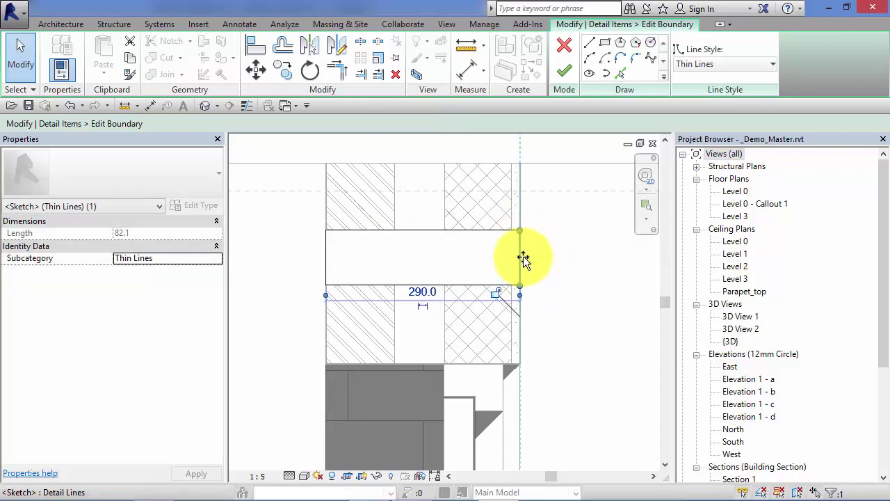
pyautogui.click(496, 293)
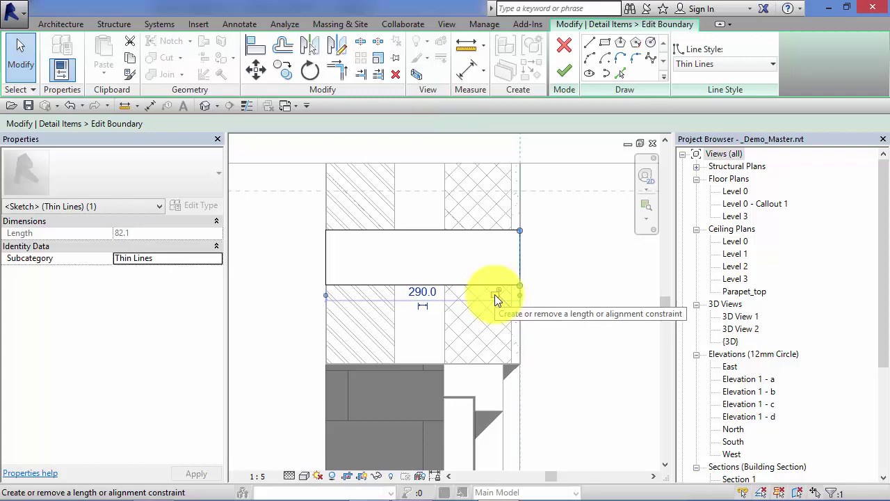
# - Close the lock on the masking region's plaster-side edge and finish the boundary edit
pyautogui.click(495, 294)
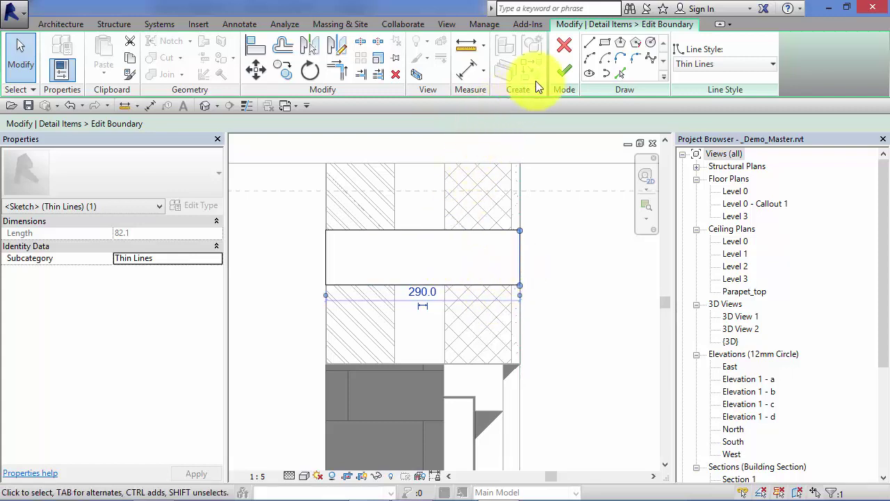
pyautogui.click(564, 70)
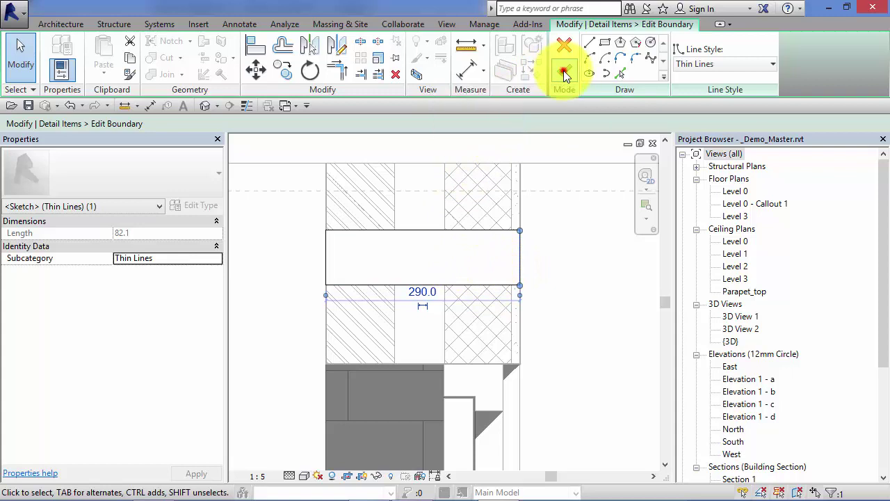
pyautogui.click(568, 237)
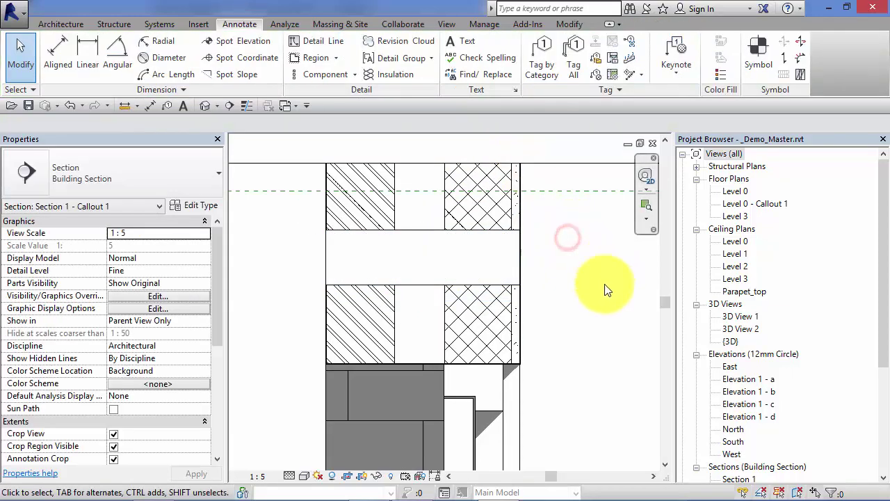
# - Set the thickness of the Fiberglass Batt thermal/air layer to 150 mm in the exterior wall type's structure
pyautogui.click(444, 203)
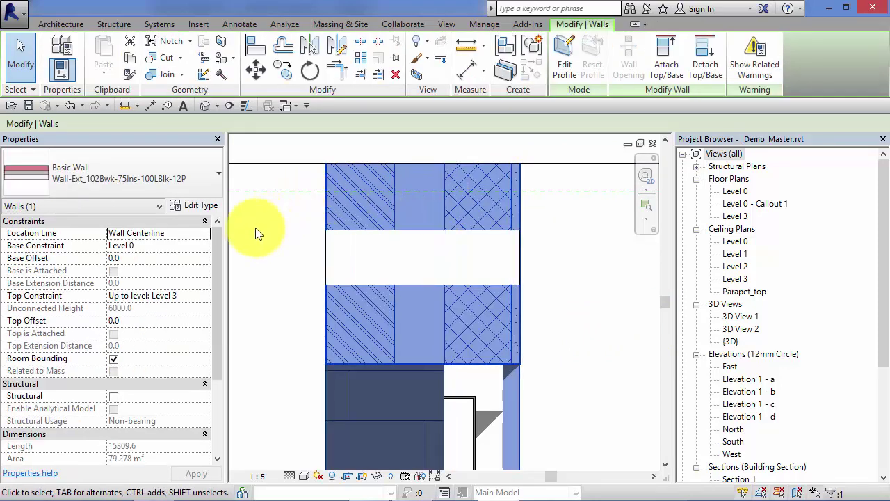
pyautogui.click(206, 209)
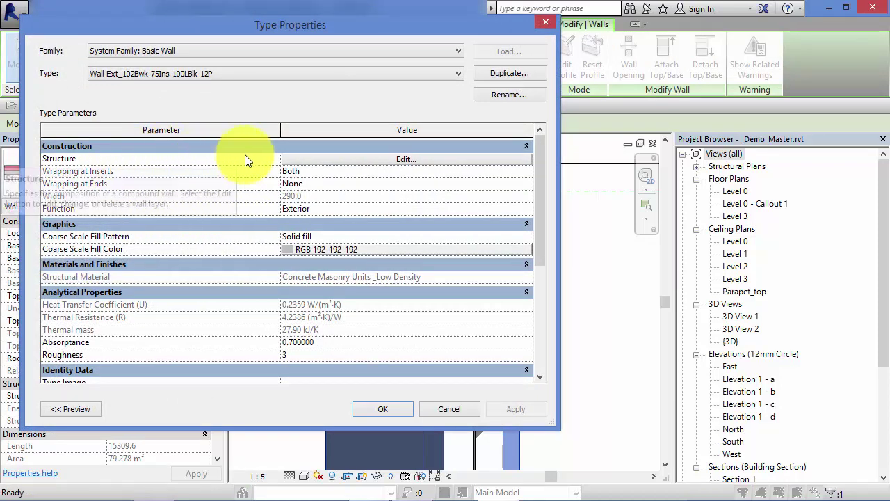
pyautogui.click(331, 159)
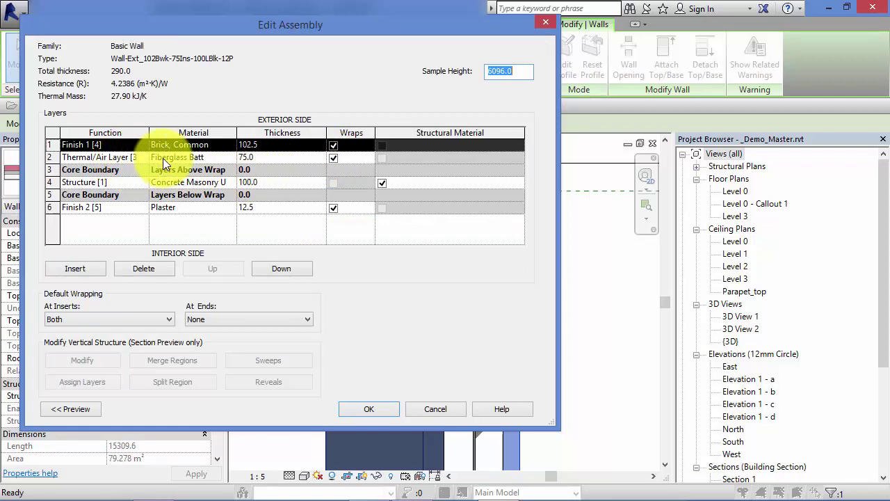
pyautogui.click(261, 157)
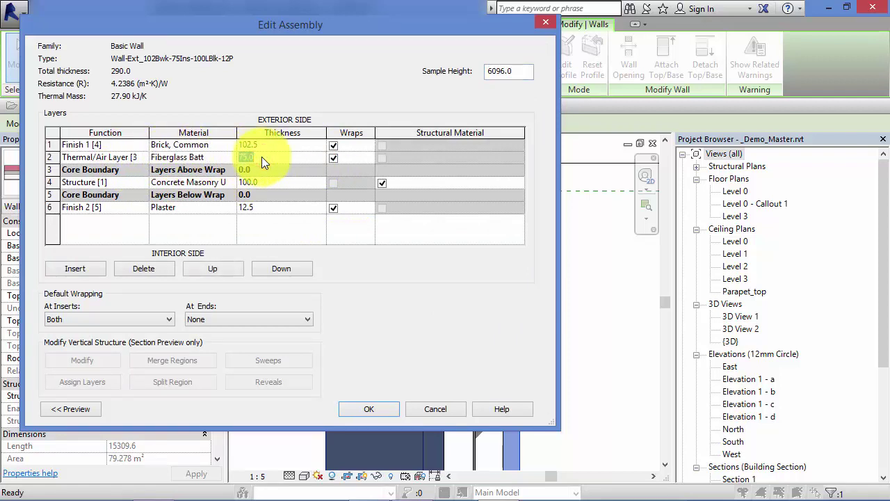
pyautogui.write('150')
pyautogui.click(384, 410)
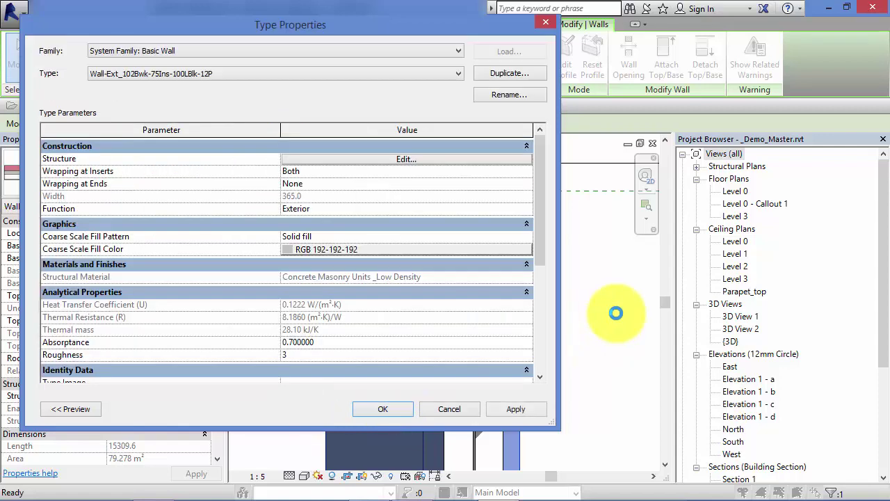
pyautogui.click(388, 409)
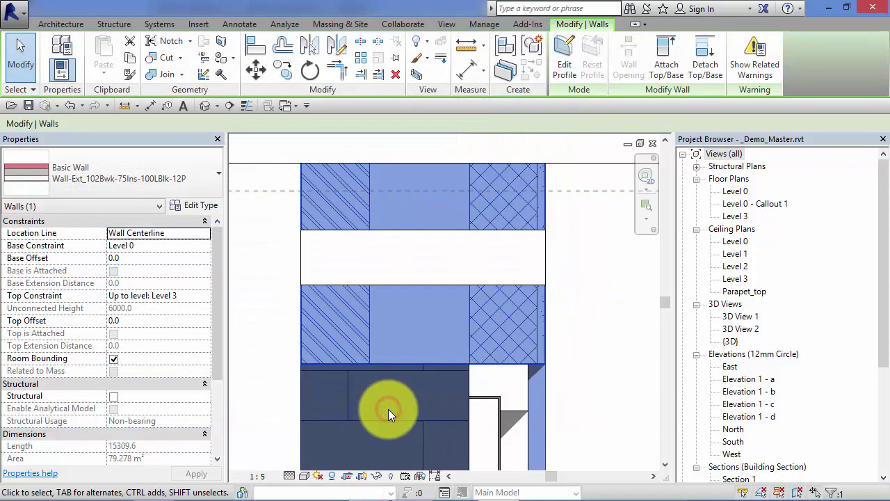